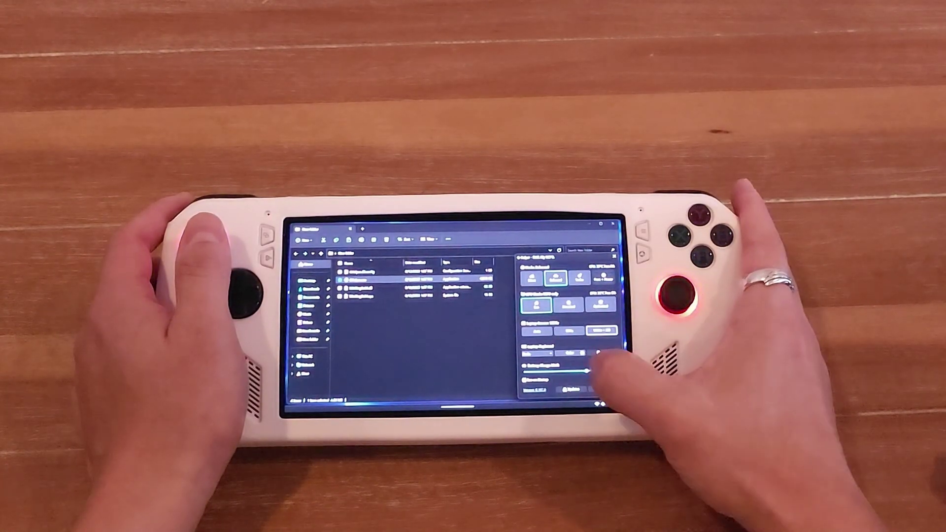
click(571, 389)
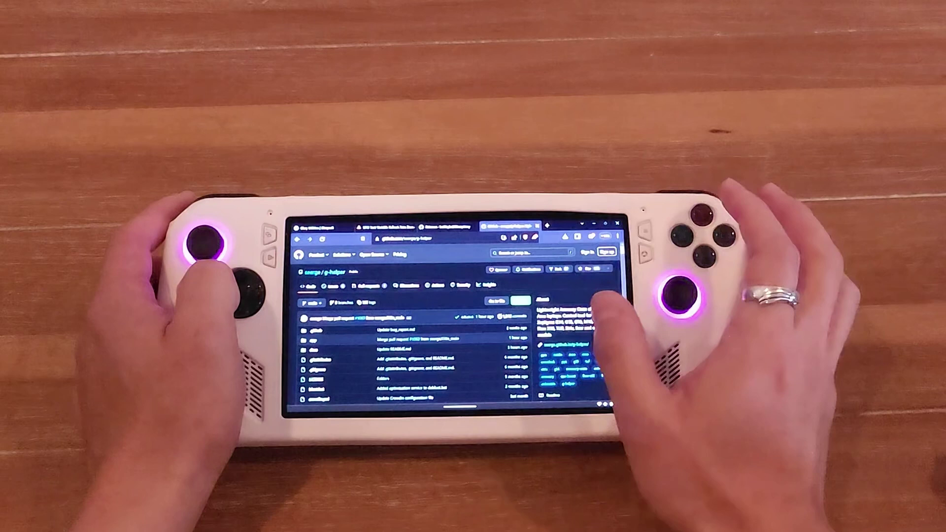
click(598, 404)
click(571, 399)
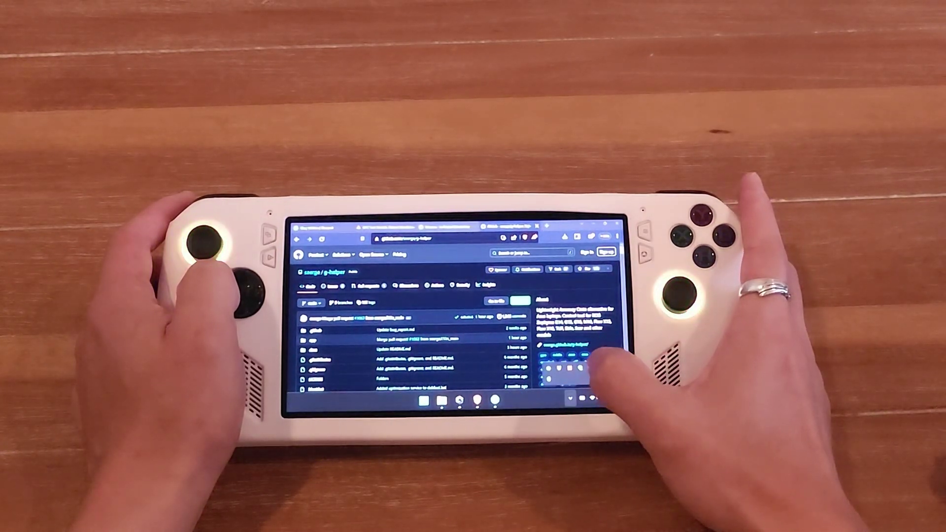
click(581, 368)
click(593, 224)
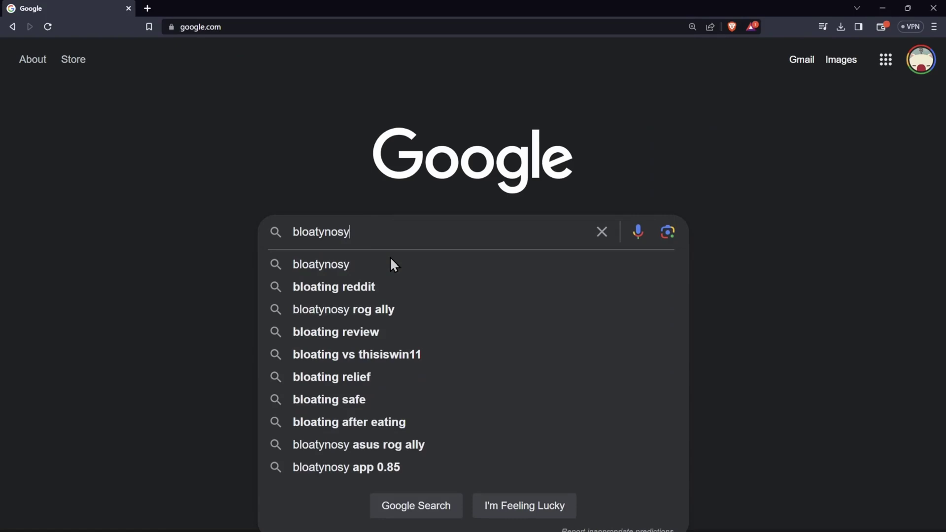
Search Google for bloatynosy and download BloatyNosySetup.msi for version 0.85 from its GitHub releases page.
key(Return)
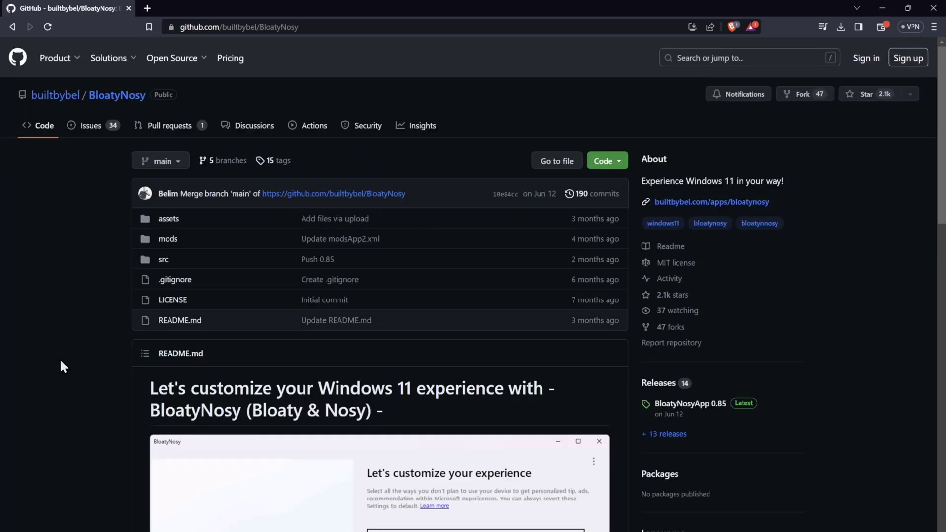
scroll(85, 365, down, 5)
scroll(86, 362, down, 6)
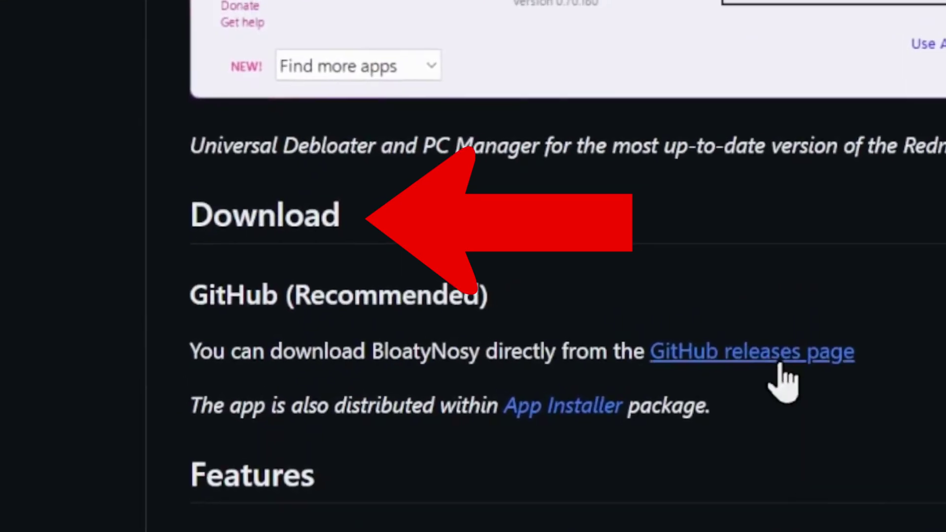
click(389, 329)
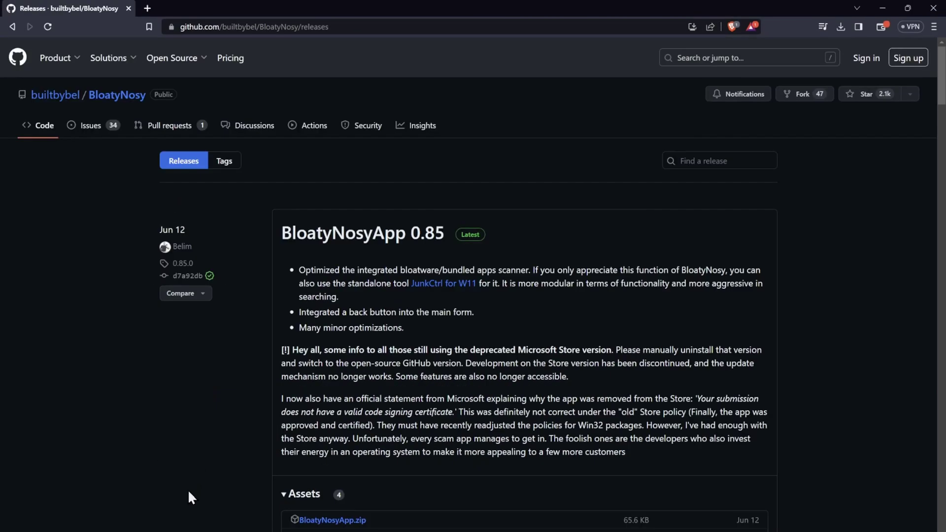
scroll(190, 498, down, 3)
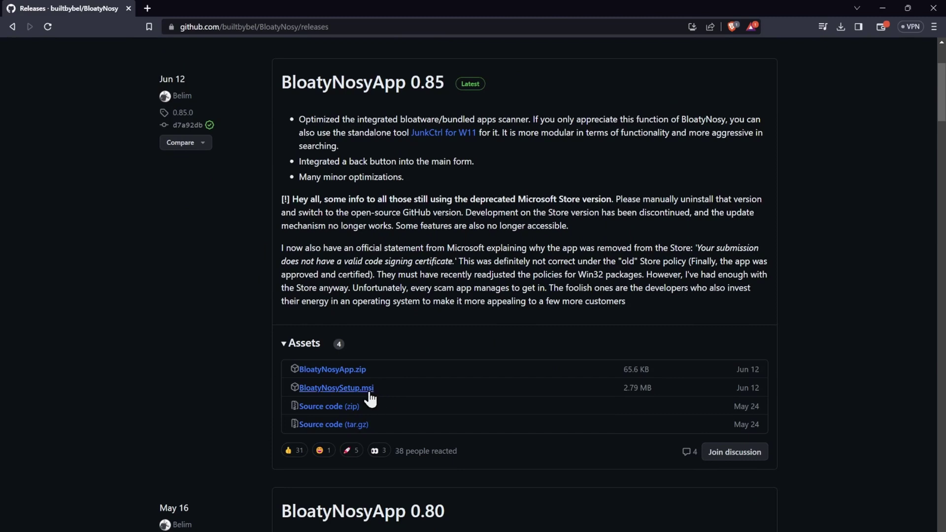
click(371, 394)
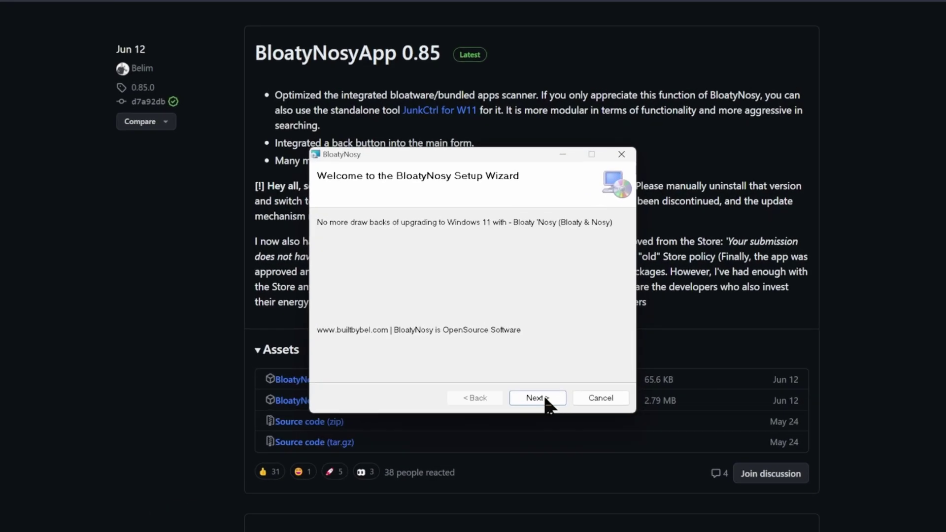
Install BloatyNosy by completing its setup wizard.
click(546, 399)
click(546, 399)
click(546, 399)
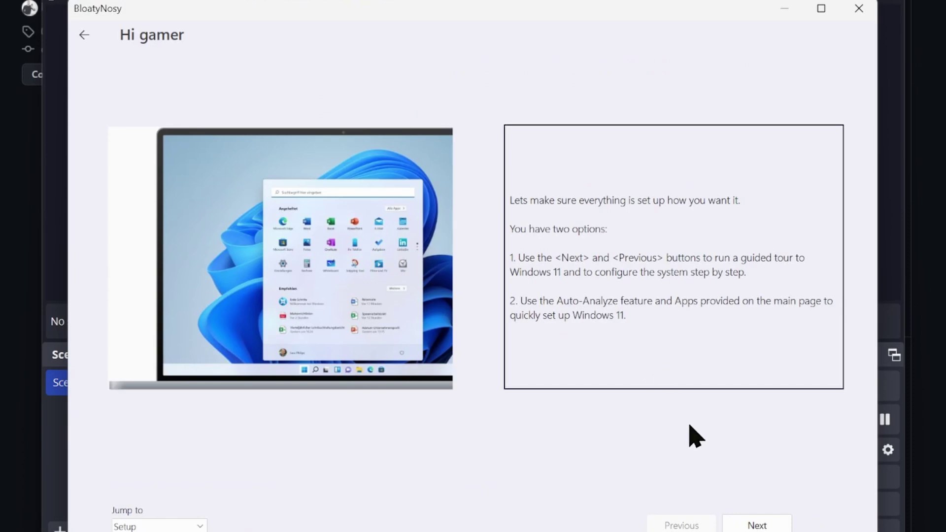
Page through the assistant's guided tour as far as the New Start Menu page and return to its first page.
click(766, 518)
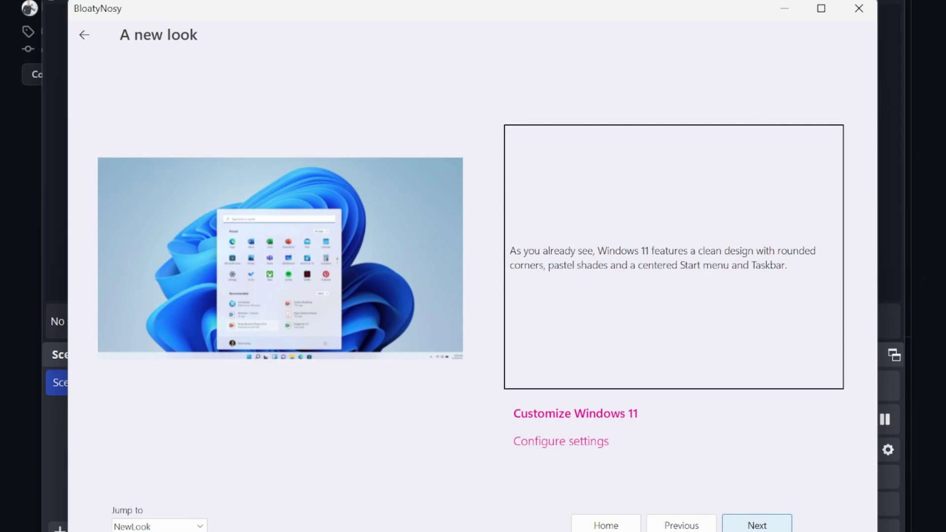
click(757, 524)
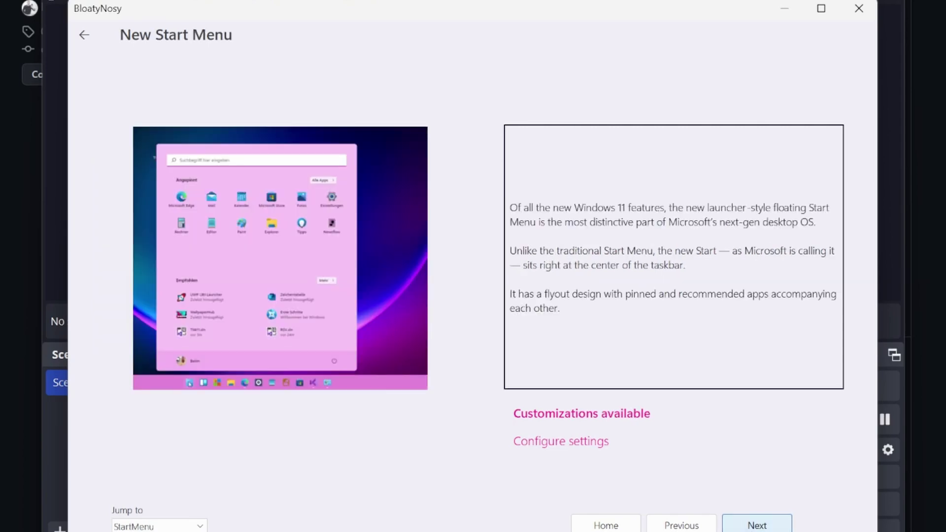
click(757, 525)
click(690, 527)
click(690, 526)
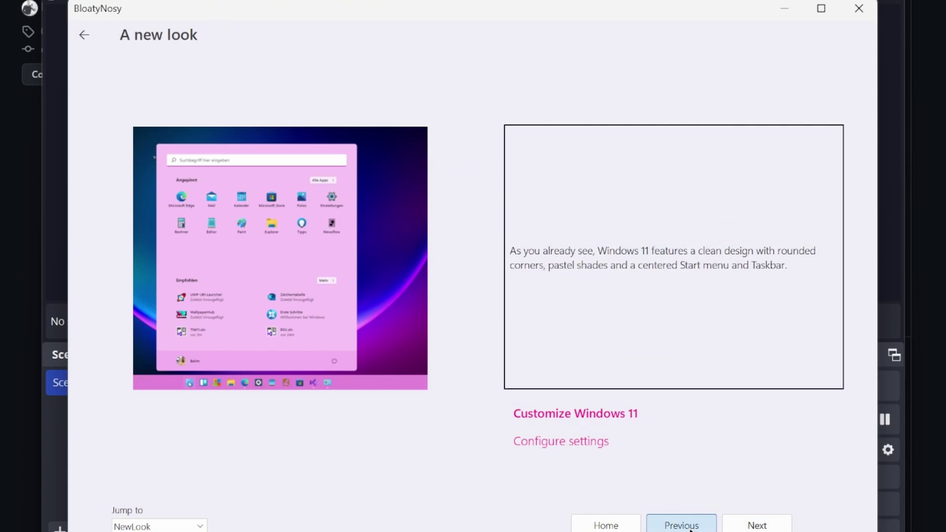
click(690, 526)
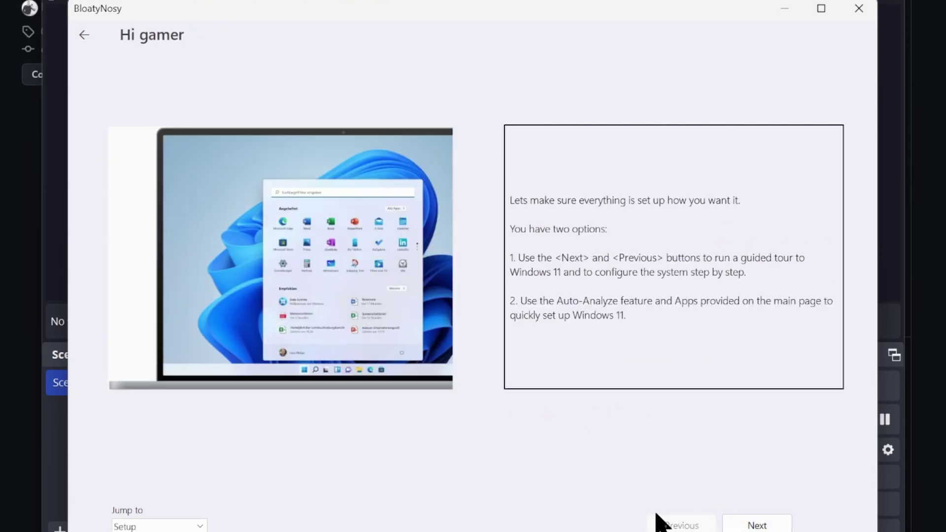
click(663, 524)
Move Microsoft.YourPhone, Microsoft.ZuneMusic and Microsoft.ZuneVideo to BloatPilot's recycle bin and uninstall them.
click(265, 295)
ctrl+click(311, 309)
ctrl+click(275, 280)
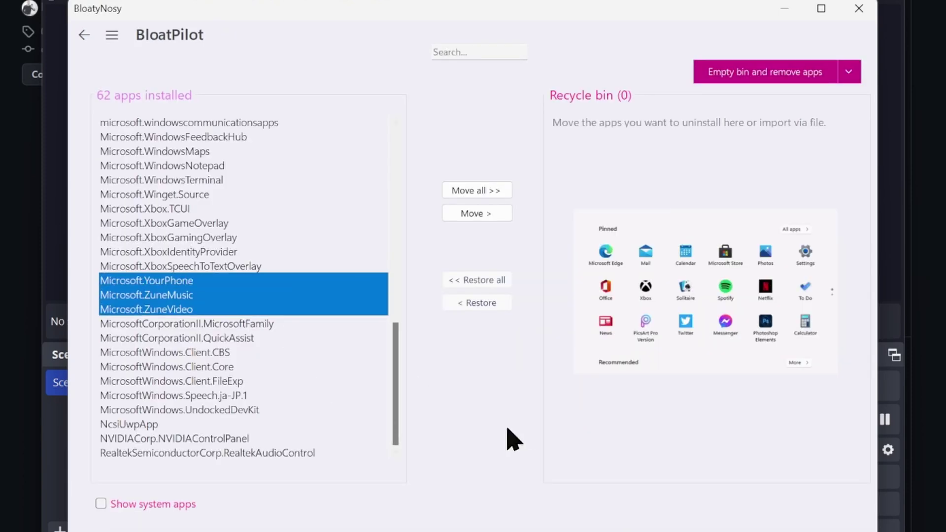
click(486, 213)
click(783, 74)
click(520, 335)
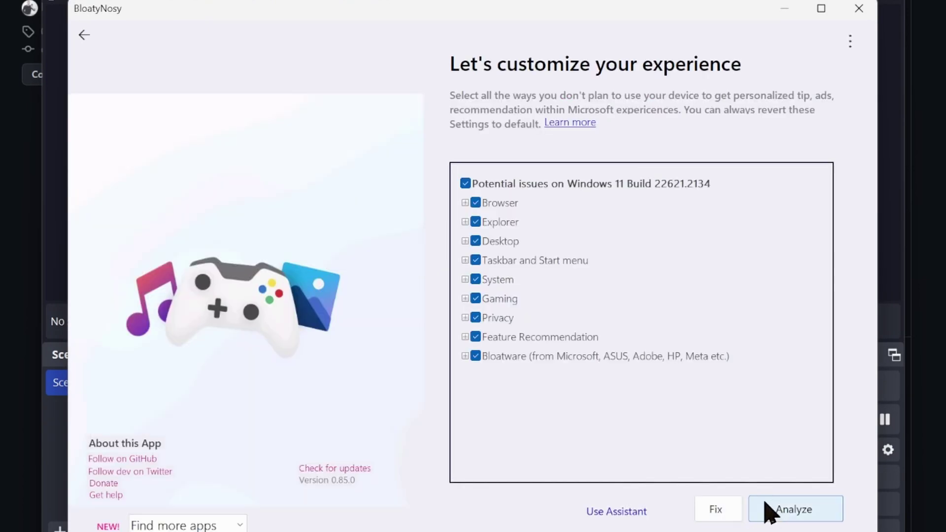
Analyze all listed Windows 11 issue categories and apply the fixes, agreeing to the winget source agreement terms.
click(771, 512)
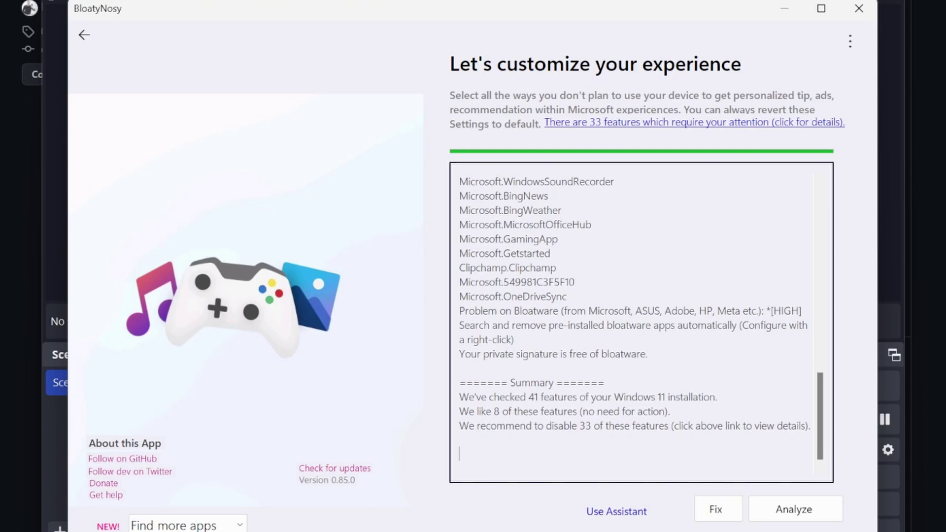
click(707, 516)
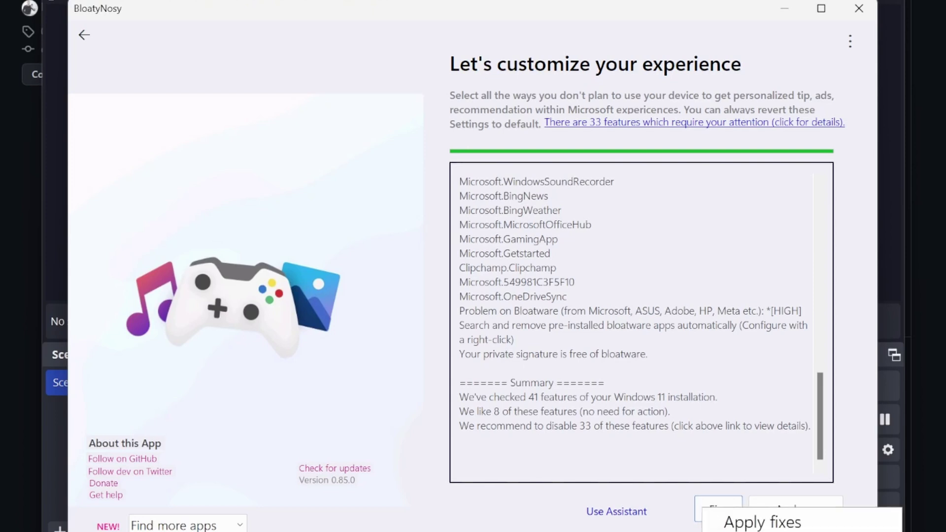
click(854, 526)
click(474, 345)
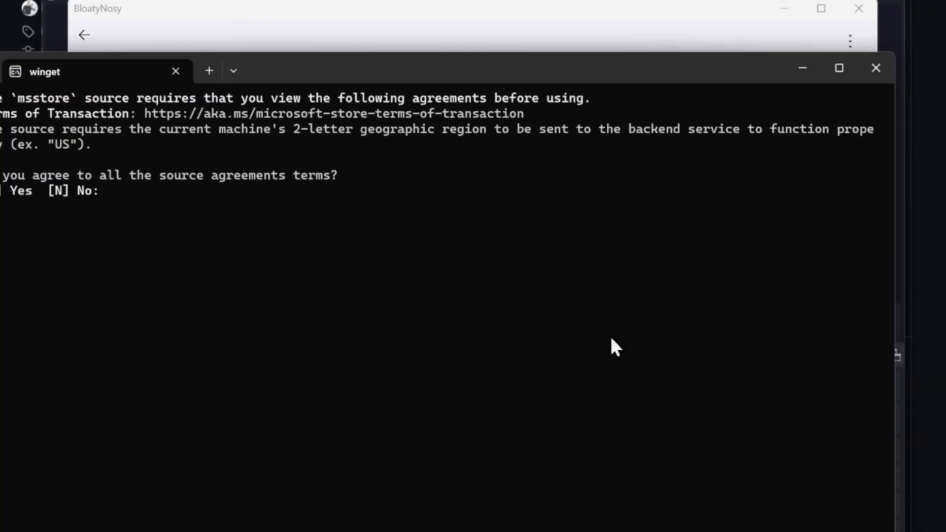
text(y)
key(Return)
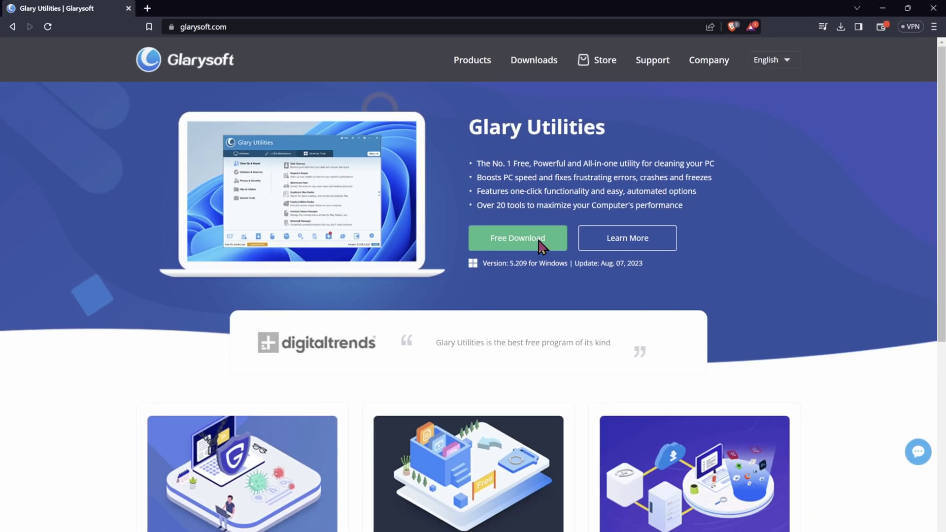
Download and install Glary Utilities 5.209 in the default folder without a Quick Launch icon or release notes, and run it.
click(618, 319)
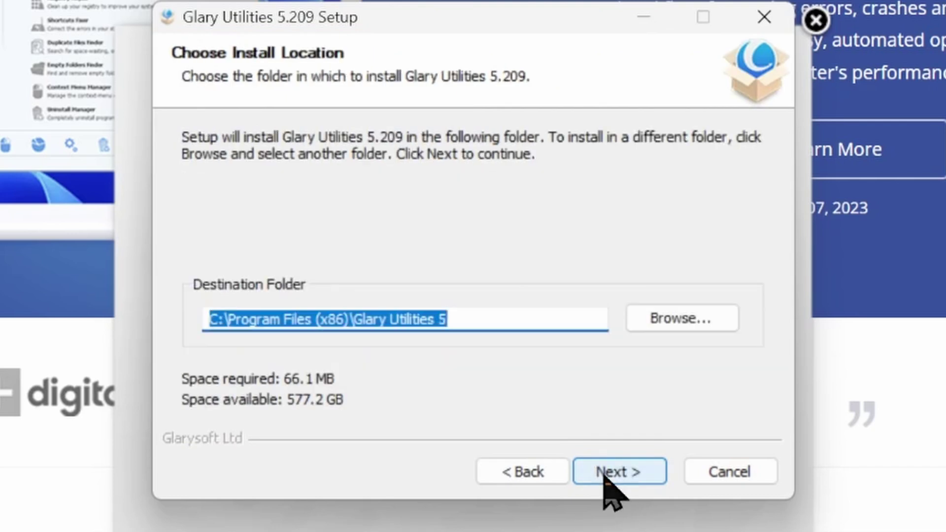
click(605, 474)
click(371, 243)
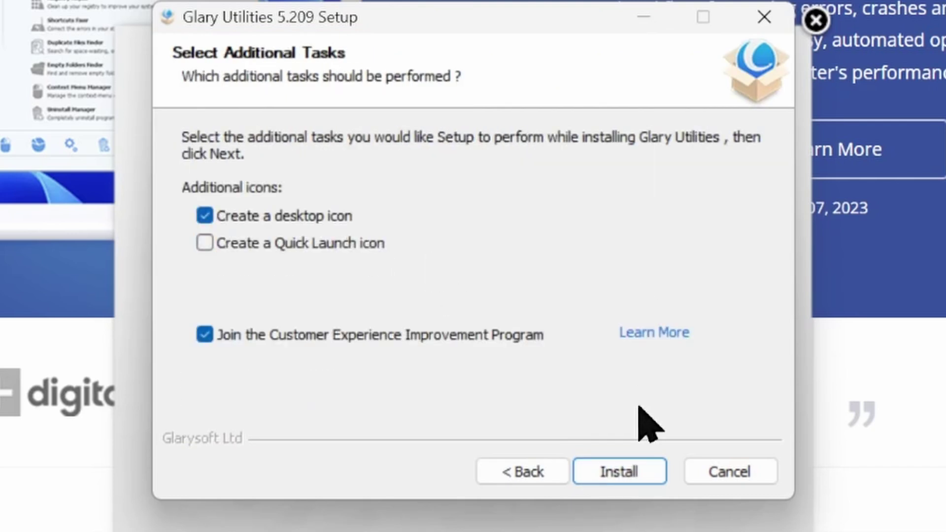
click(630, 467)
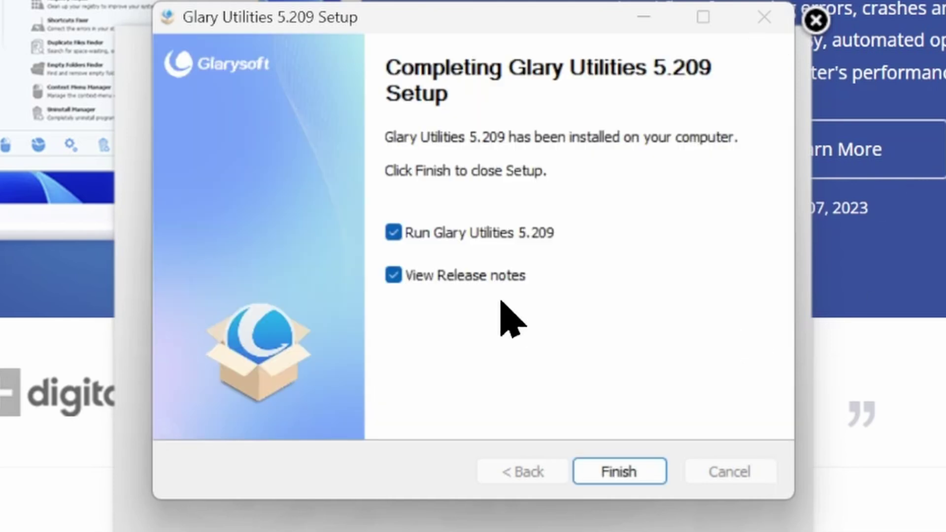
click(493, 276)
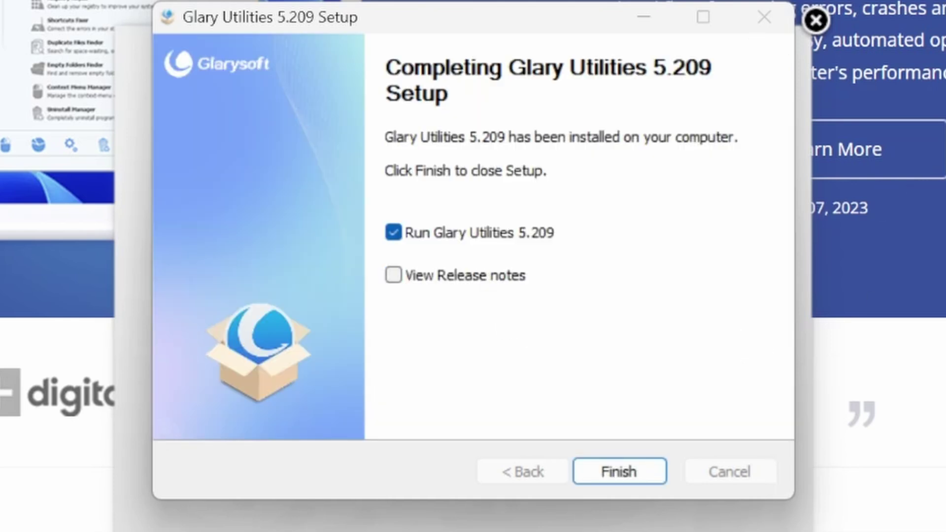
click(634, 472)
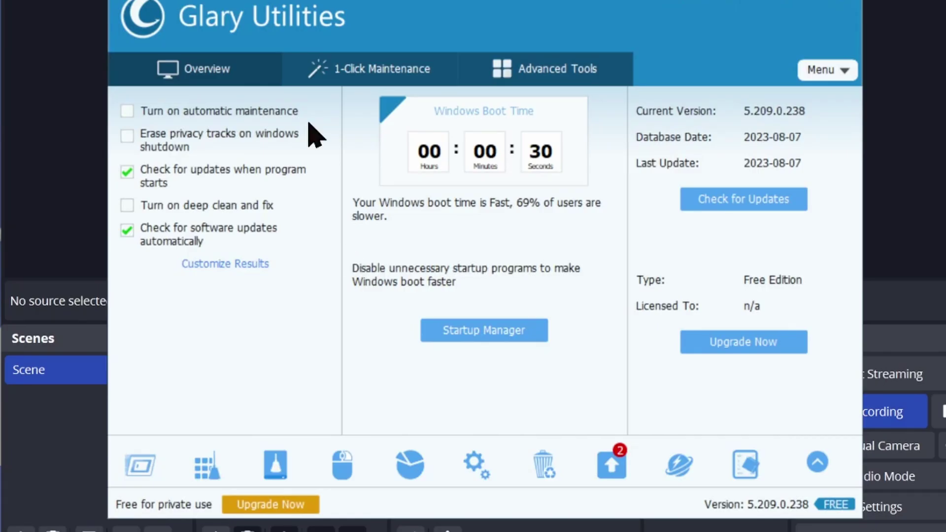
Run the 1-Click Maintenance scan, allow Brave to be closed for cache cleaning, and repair the issues.
click(370, 69)
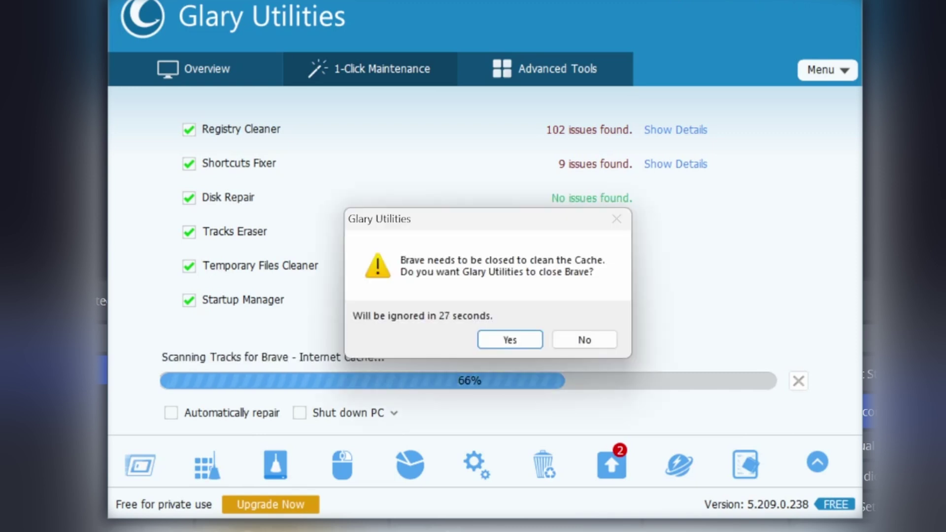
click(513, 344)
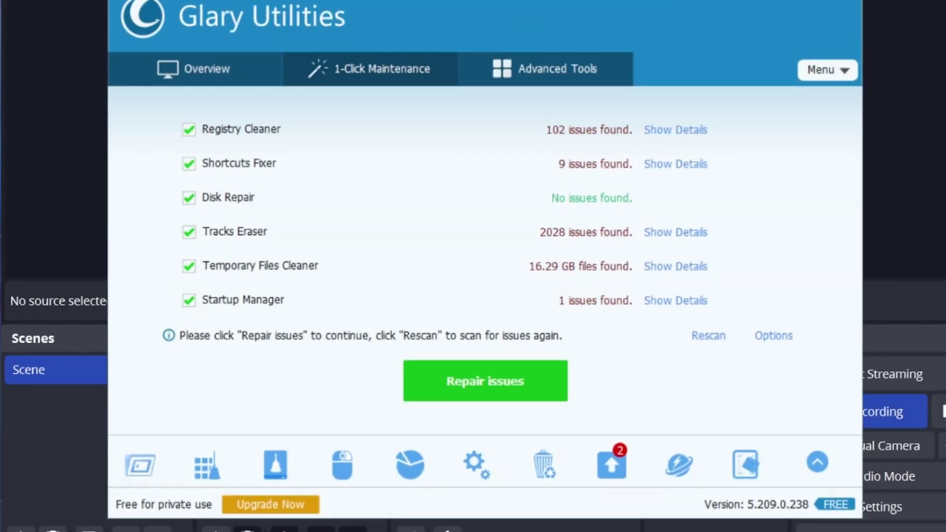
click(510, 392)
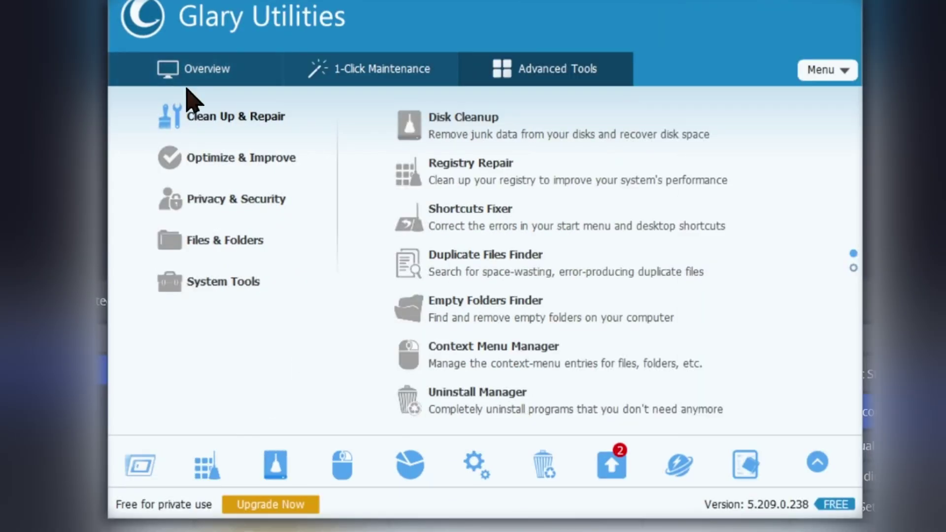
Disable Send to OneNote Tool in the Startup Manager and look through the remaining startup programs.
click(215, 158)
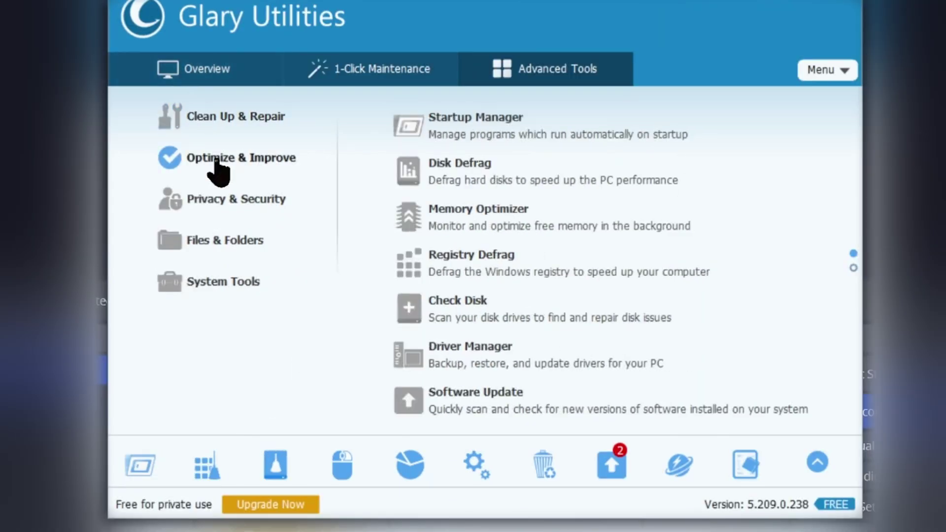
click(456, 123)
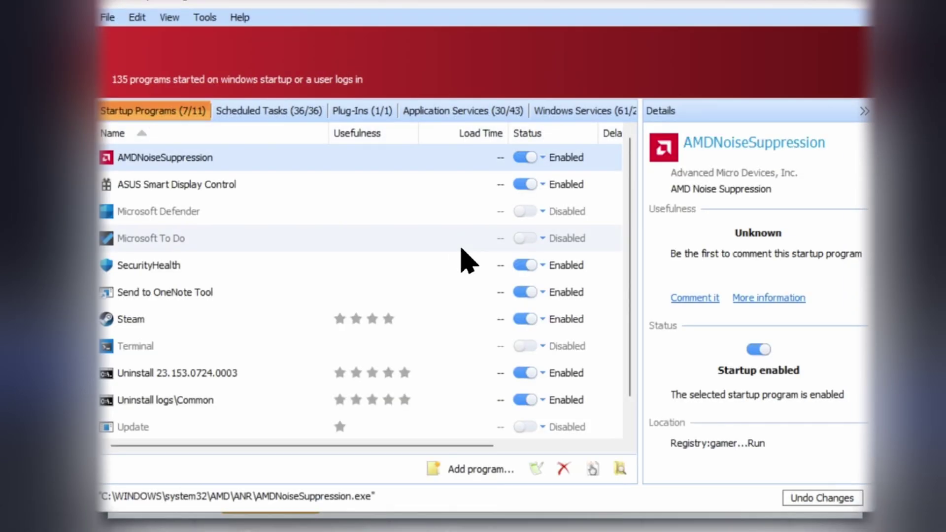
click(518, 294)
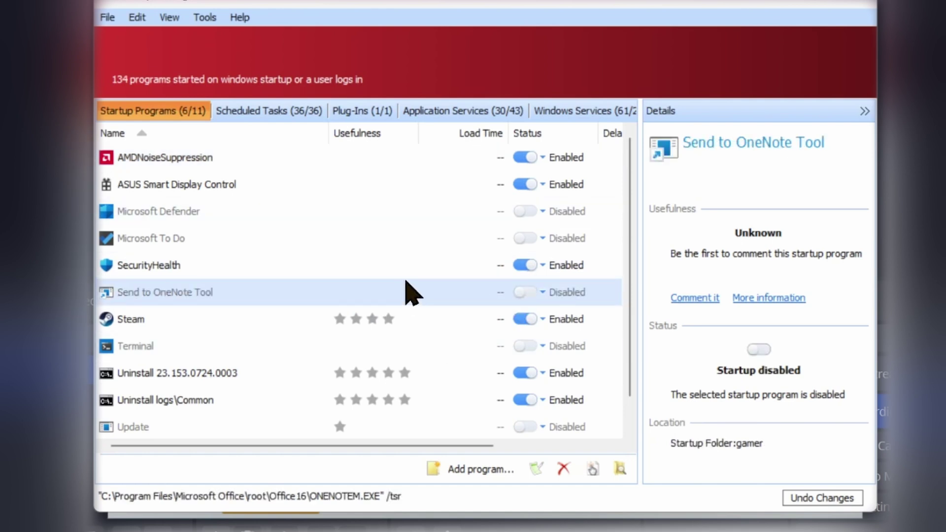
scroll(406, 282, down, 1)
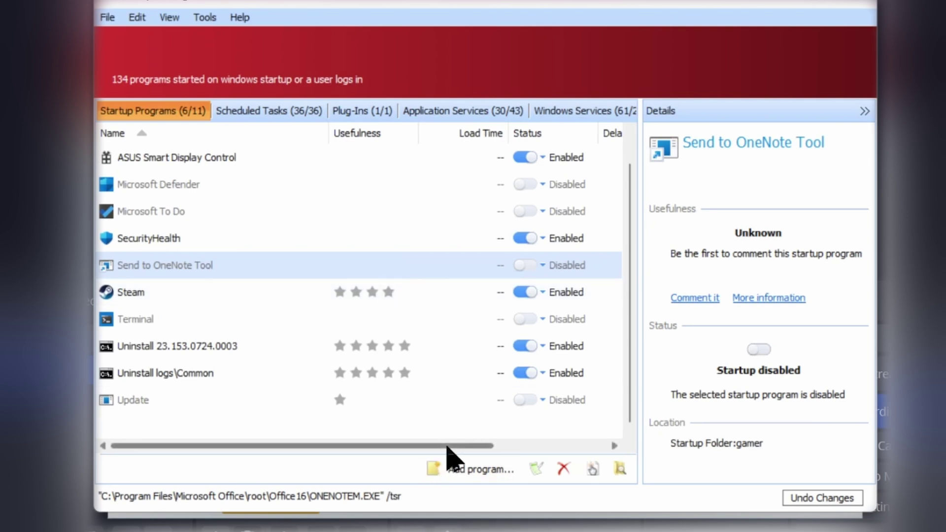
click(293, 350)
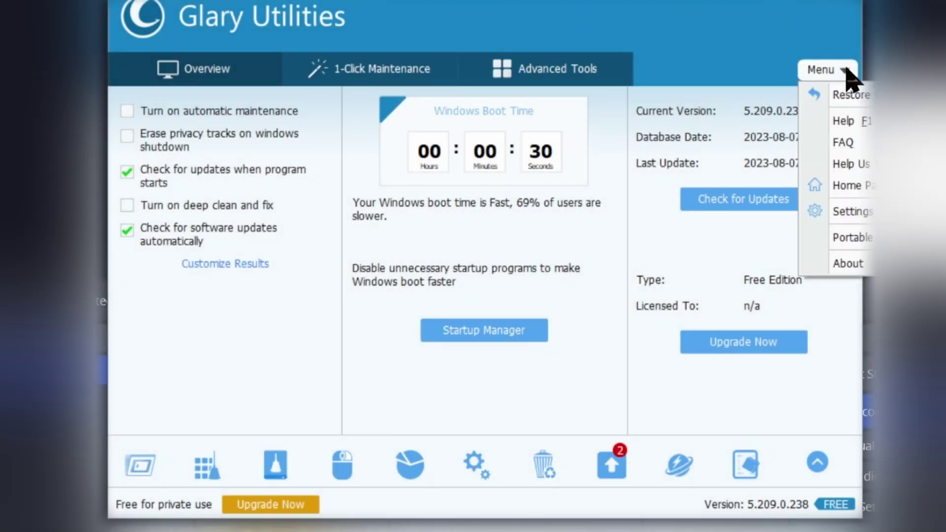
Apply the general settings with automatic loading of Glary Utilities on Windows startup switched off.
click(861, 213)
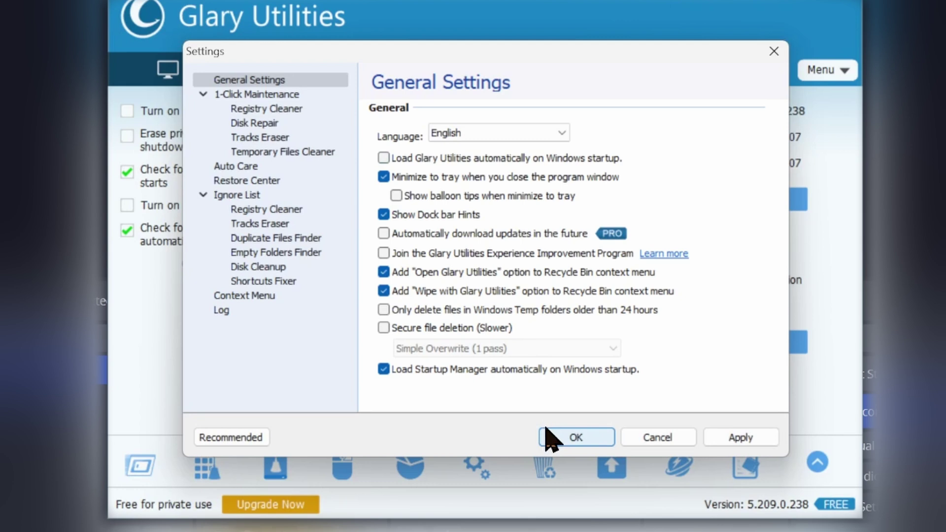
click(741, 439)
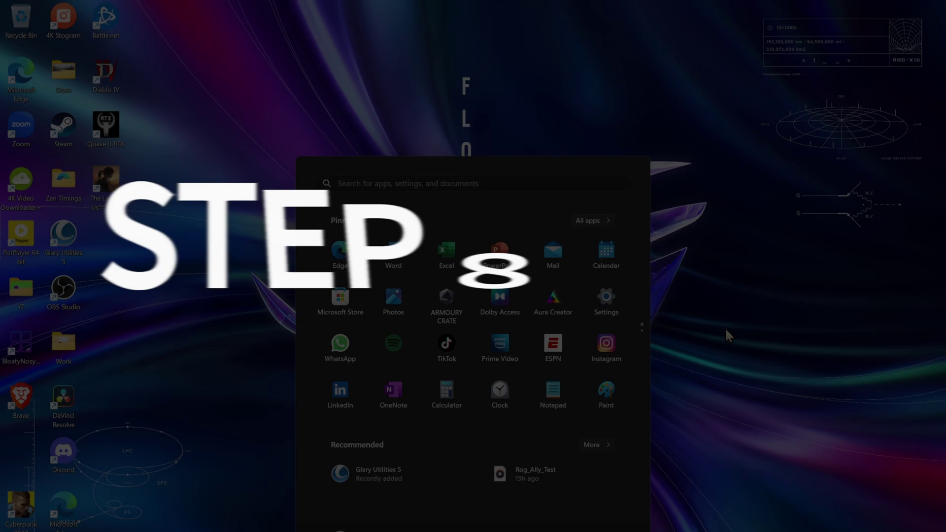
Find the Core isolation system settings through Windows search and open them to check the Memory integrity option.
text(c)
key(BackSpace)
text(cor)
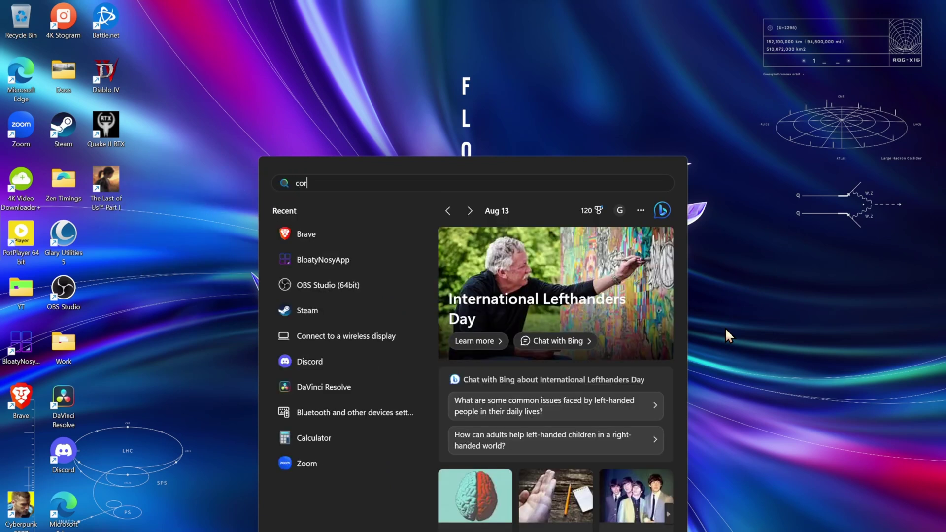
text(e isolation)
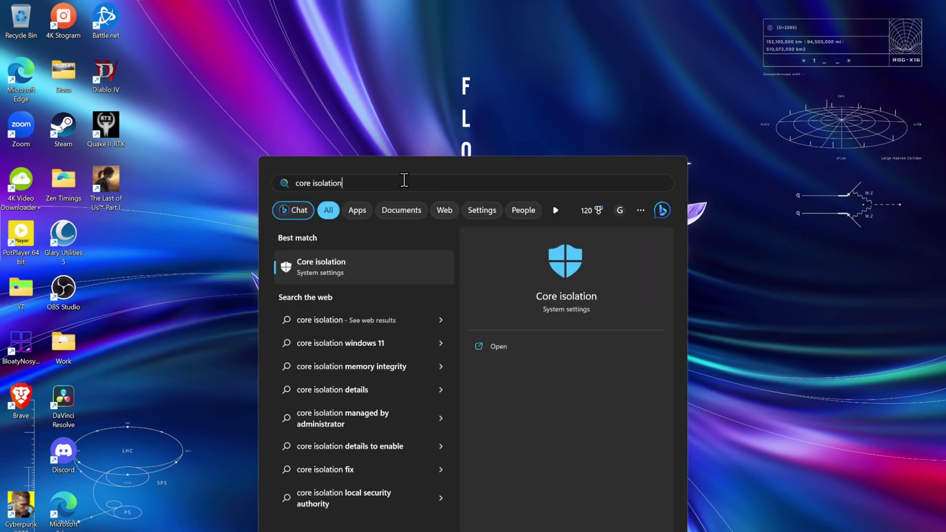
click(338, 263)
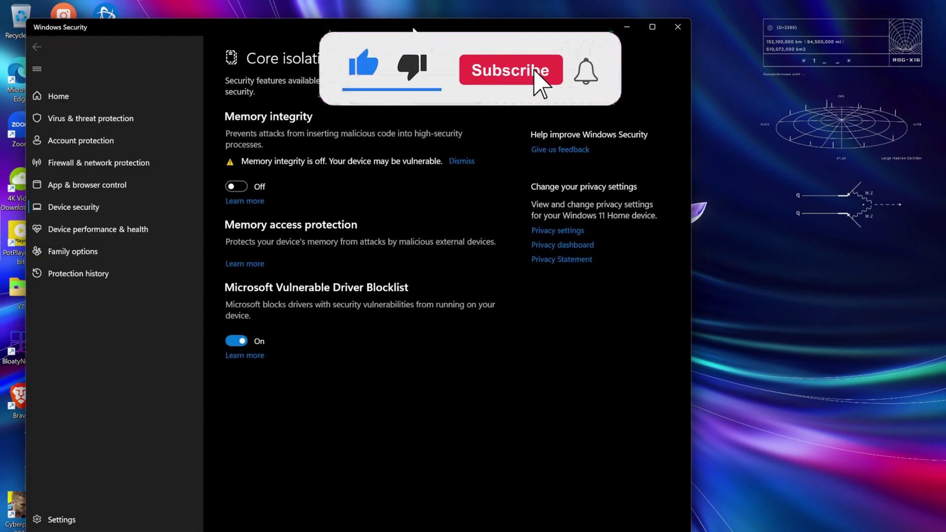
drag(414, 30, 521, 24)
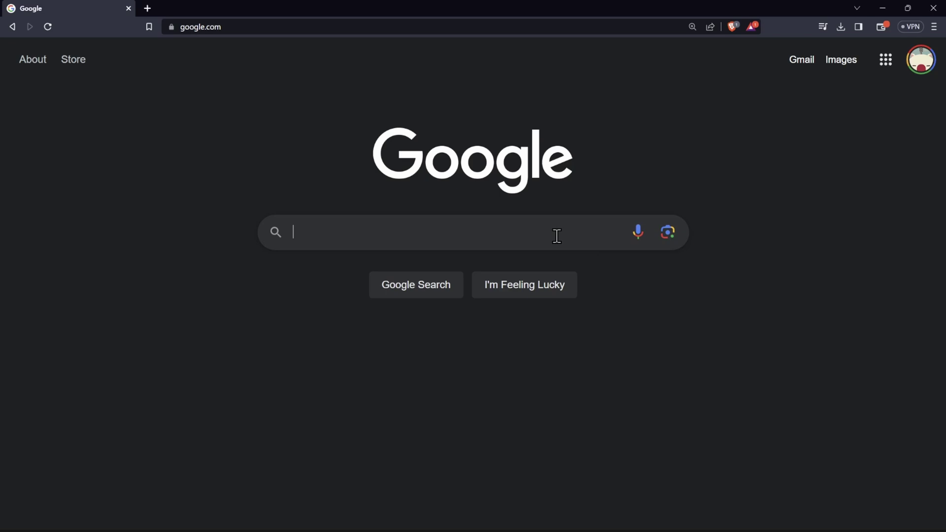
Search Google for microsoft pc manager and download Microsoft PC Manager 3.4.6.0 Beta from TechSpot.
text(microsoft pc manager)
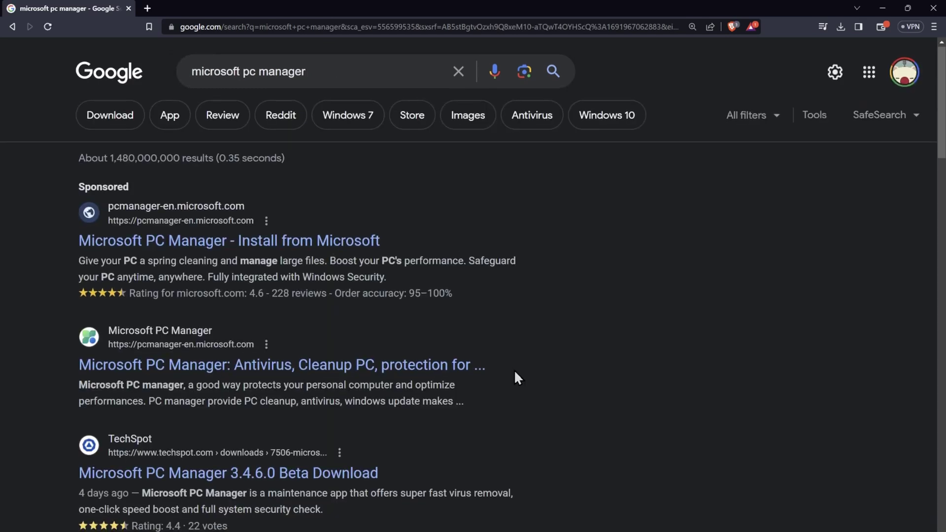
scroll(514, 372, down, 2)
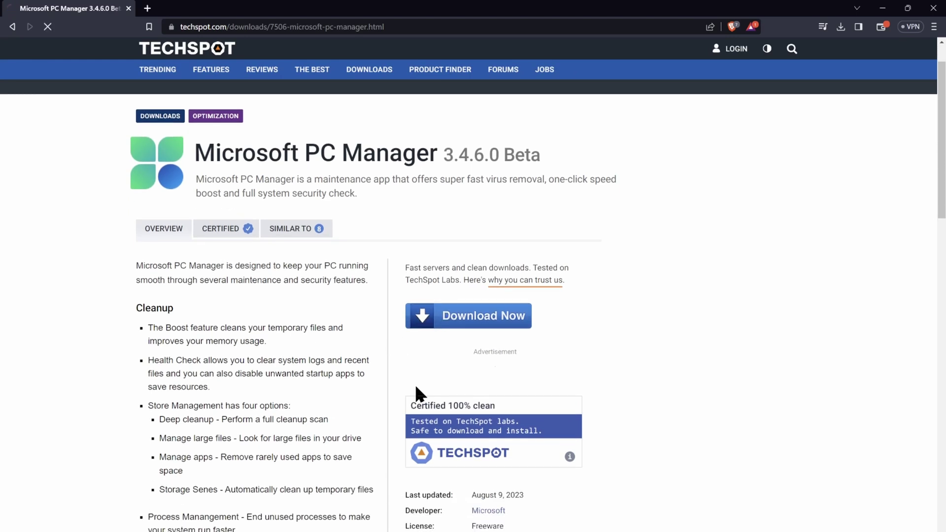
scroll(468, 306, down, 3)
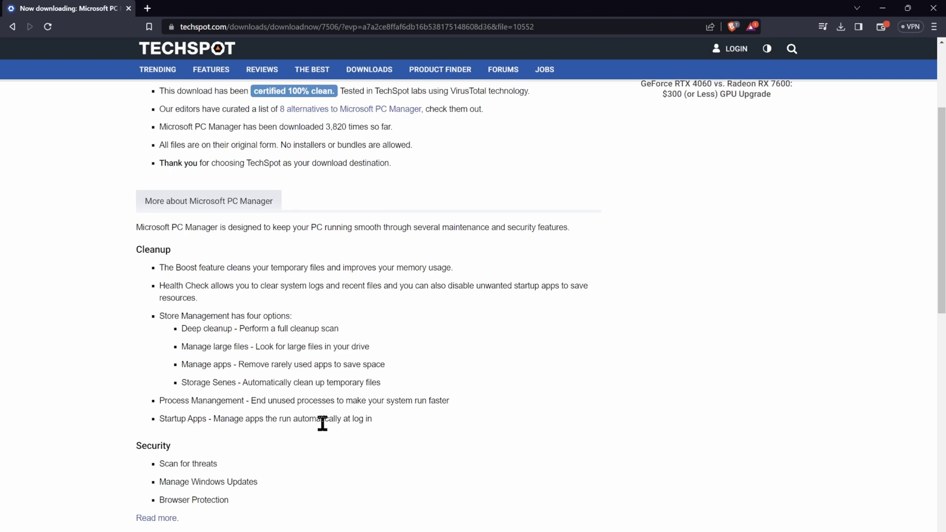
scroll(455, 362, up, 3)
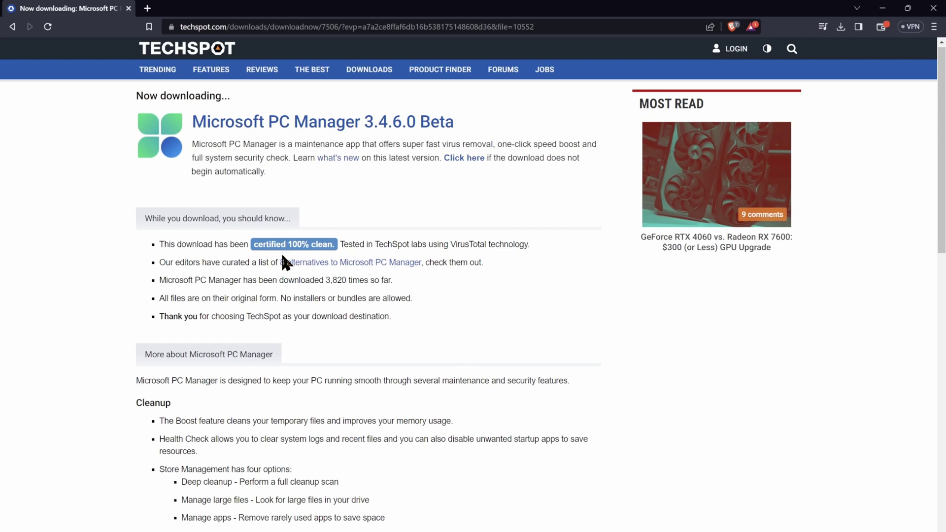
scroll(315, 357, down, 5)
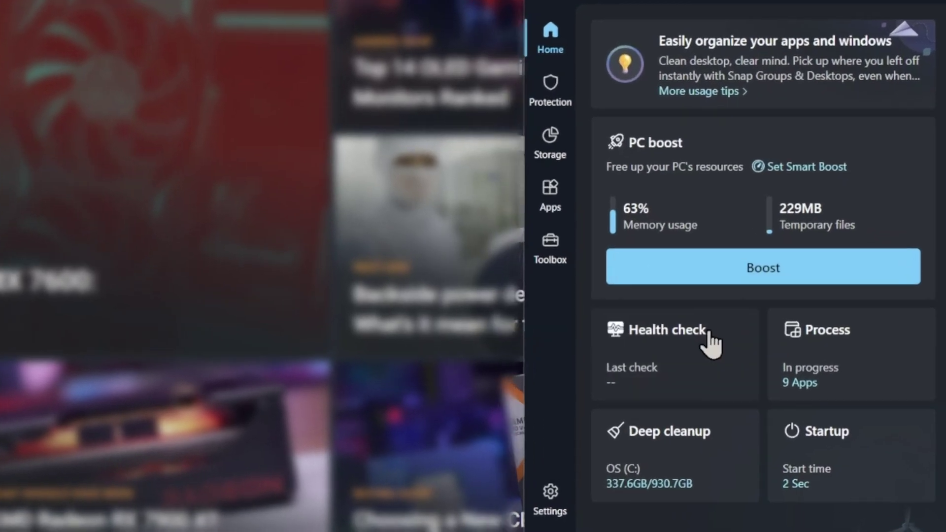
In Microsoft PC Manager, run the health check to view its cleanup items and look through the running apps in Process management.
click(710, 341)
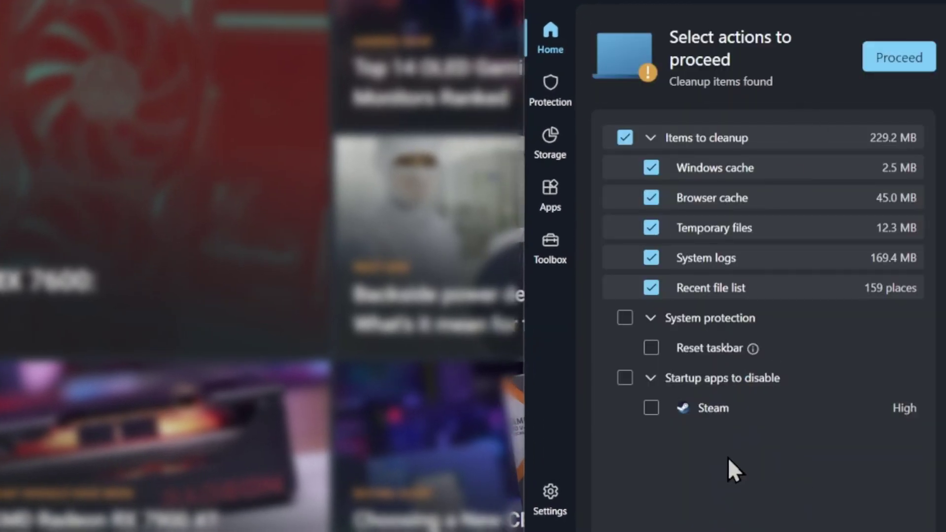
click(561, 31)
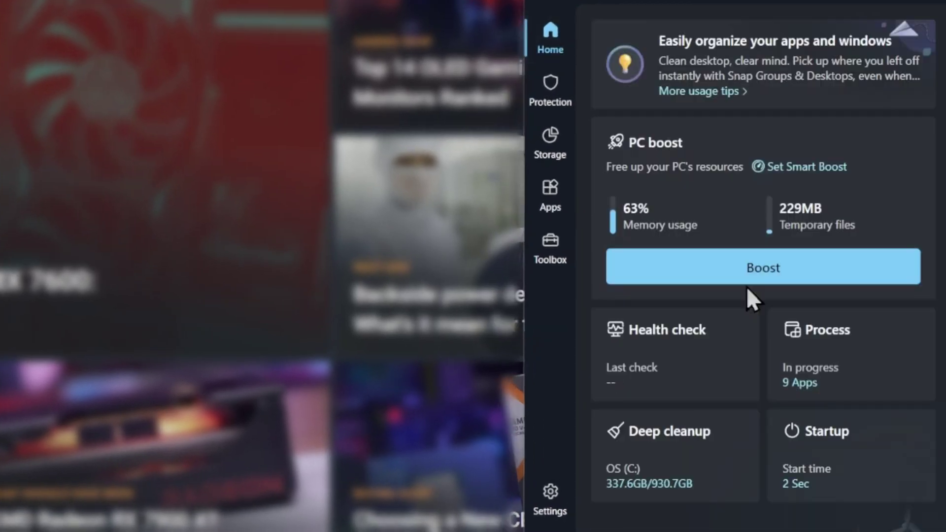
click(843, 377)
scroll(764, 354, down, 2)
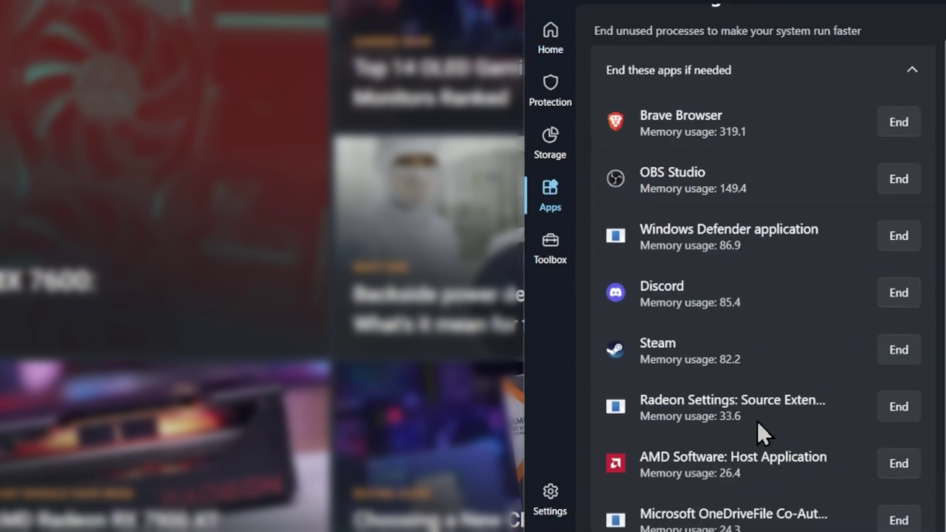
click(899, 497)
click(658, 331)
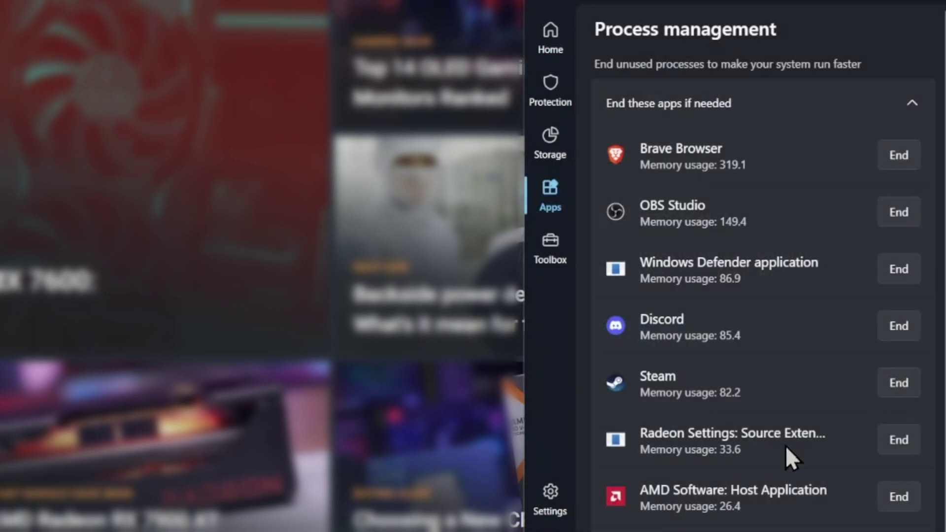
scroll(785, 445, down, 2)
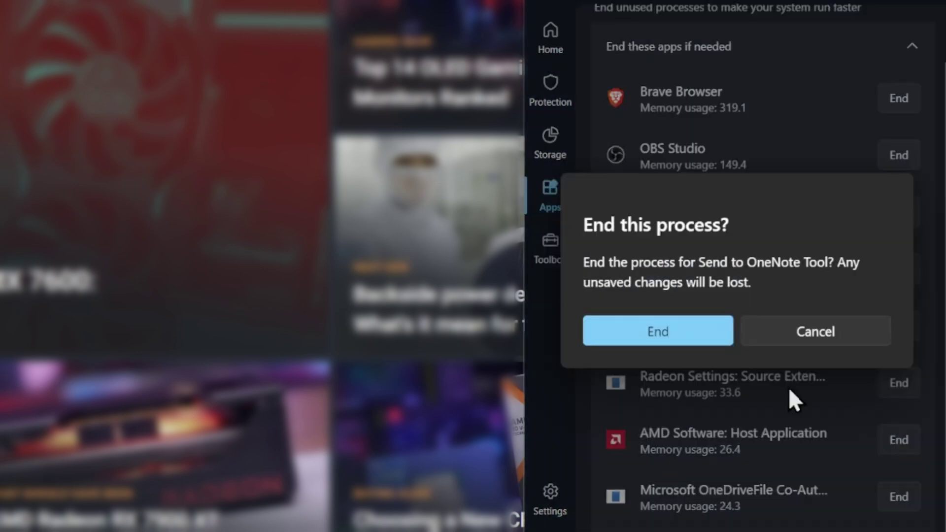
click(692, 338)
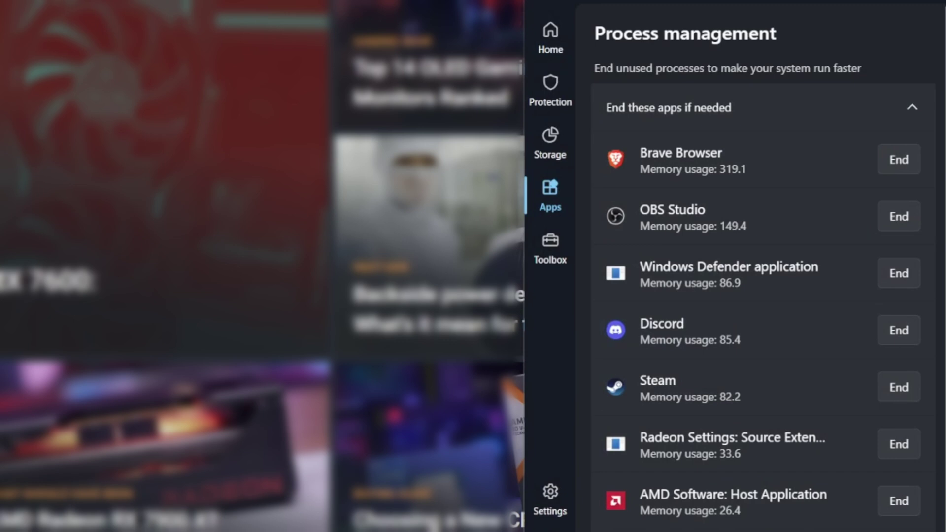
Check the startup apps and run a deep cleanup of the selected system and web cache items.
click(551, 6)
click(798, 463)
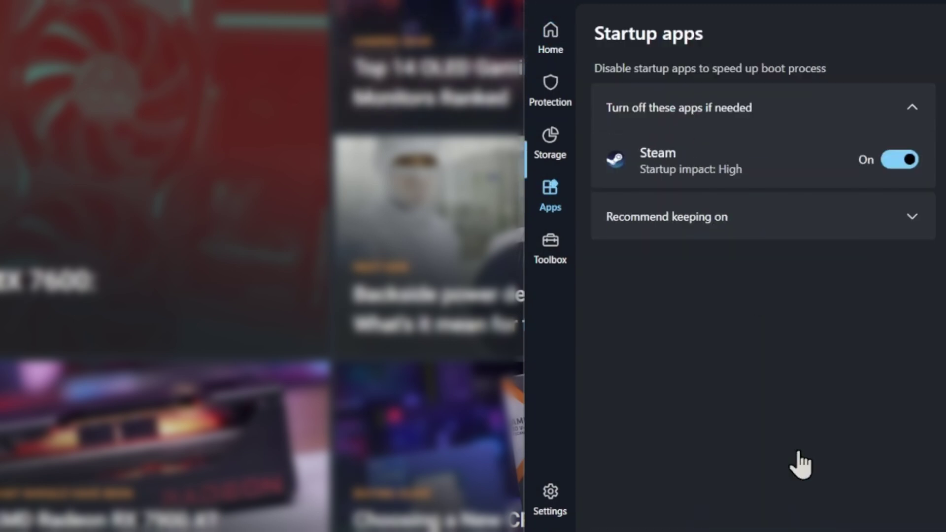
click(564, 8)
click(681, 443)
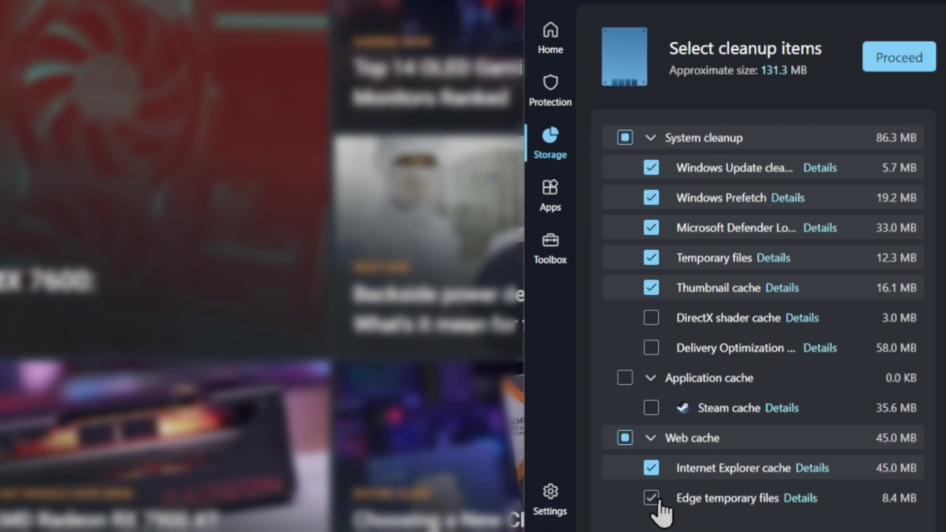
click(868, 55)
click(882, 62)
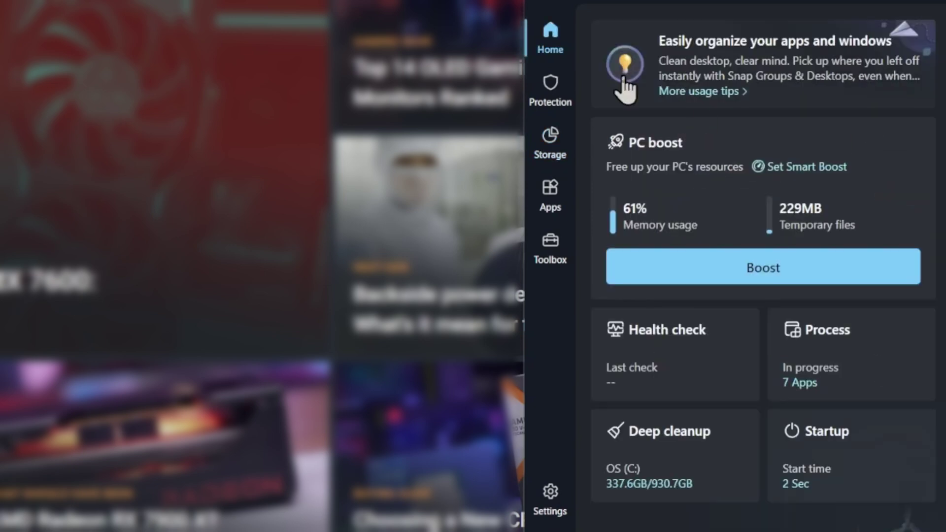
Look through the system protection, startup apps, toolbox and storage management options of PC Manager.
click(546, 93)
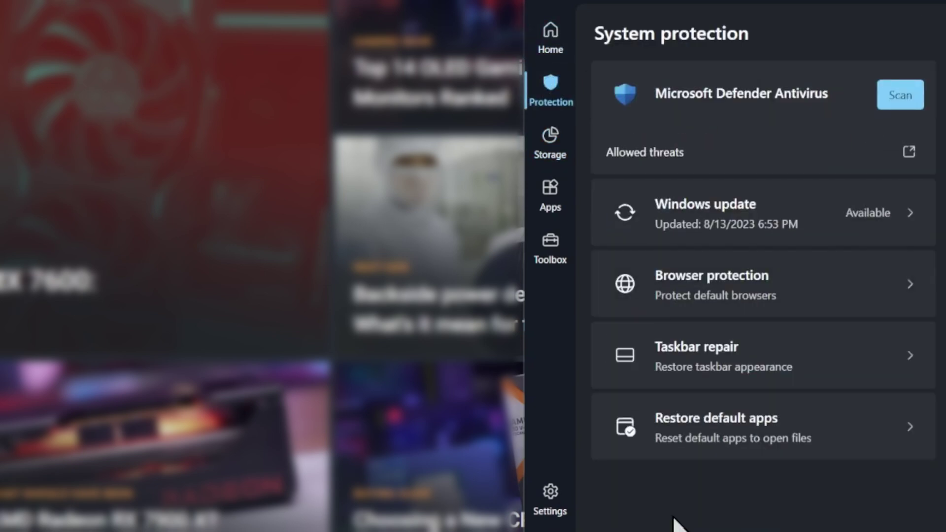
click(545, 199)
click(760, 164)
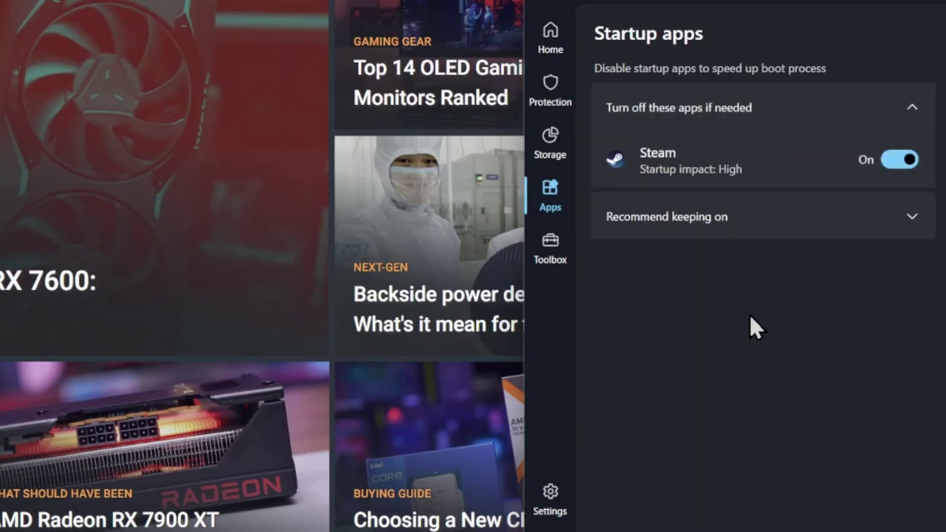
click(547, 254)
click(554, 148)
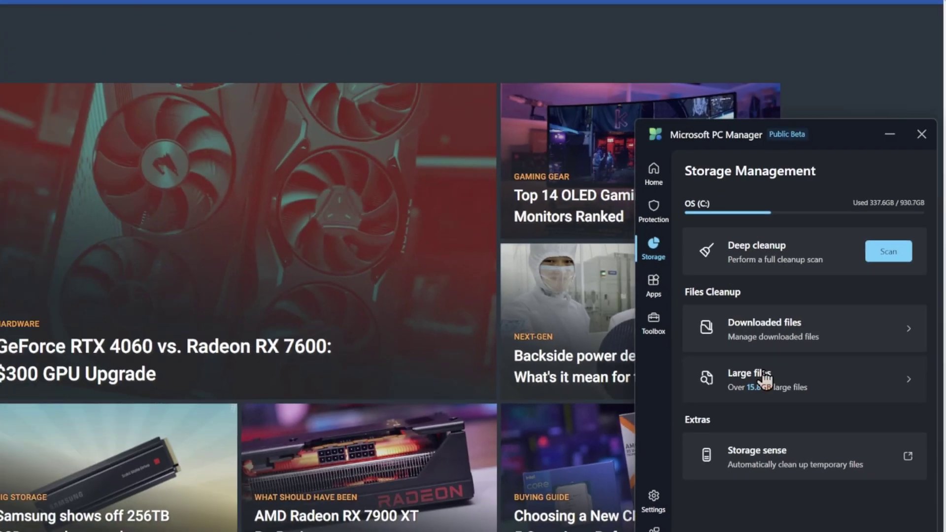
click(623, 318)
click(280, 260)
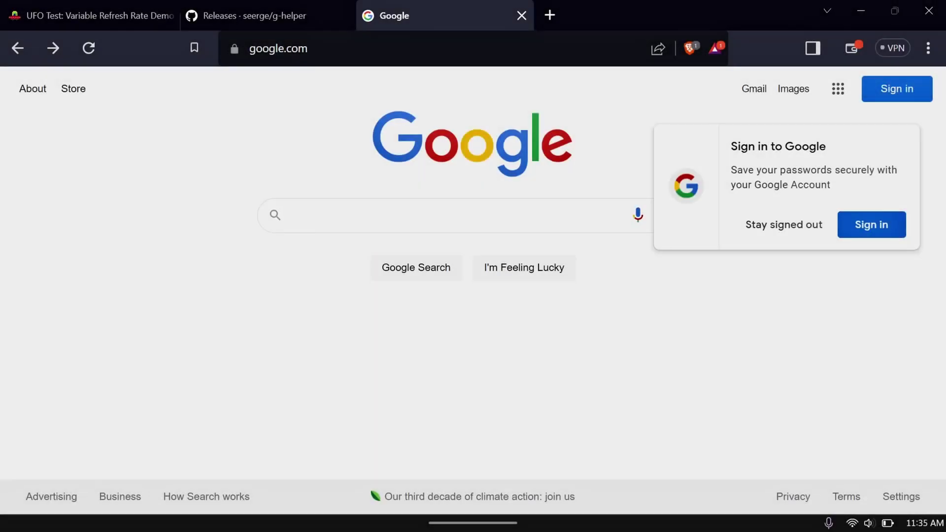
Search Google for Handheld companion in the browser and open the Valkirie/HandheldCompanion repository on GitHub.
click(376, 228)
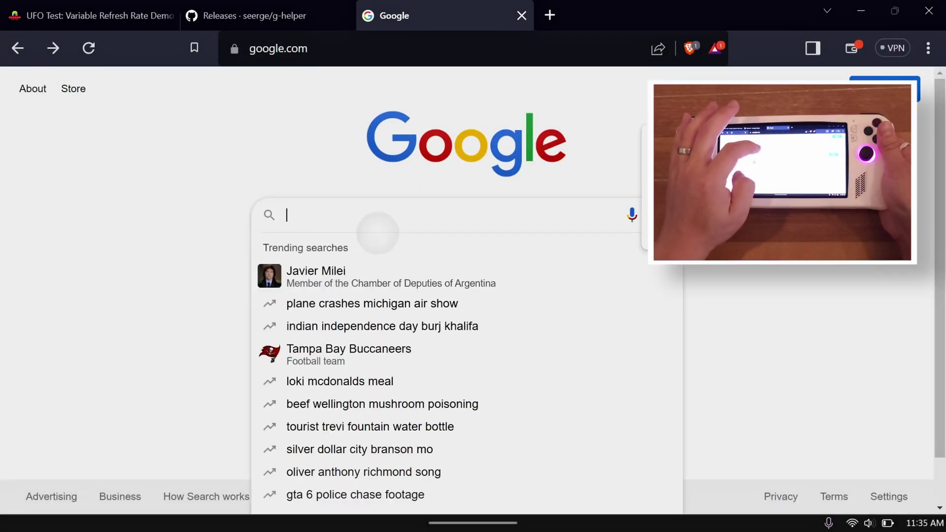
text(Ha)
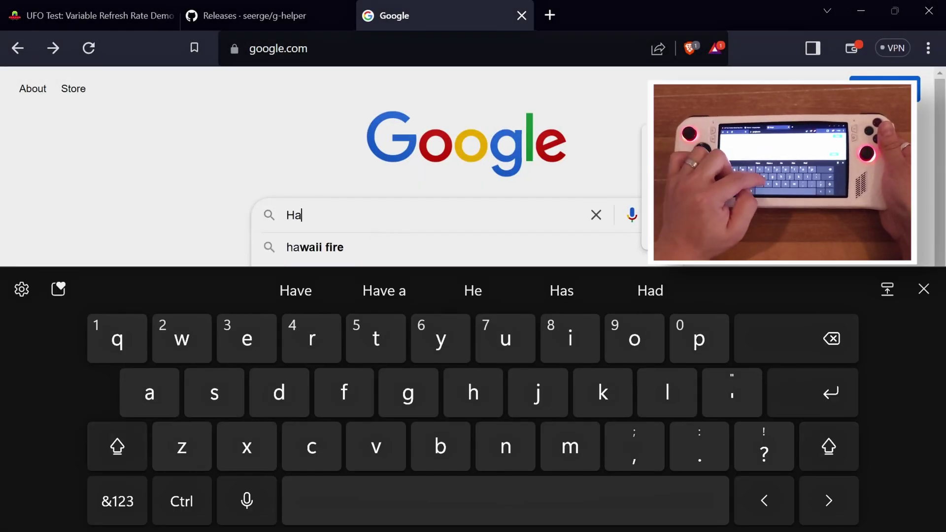
text(ndh)
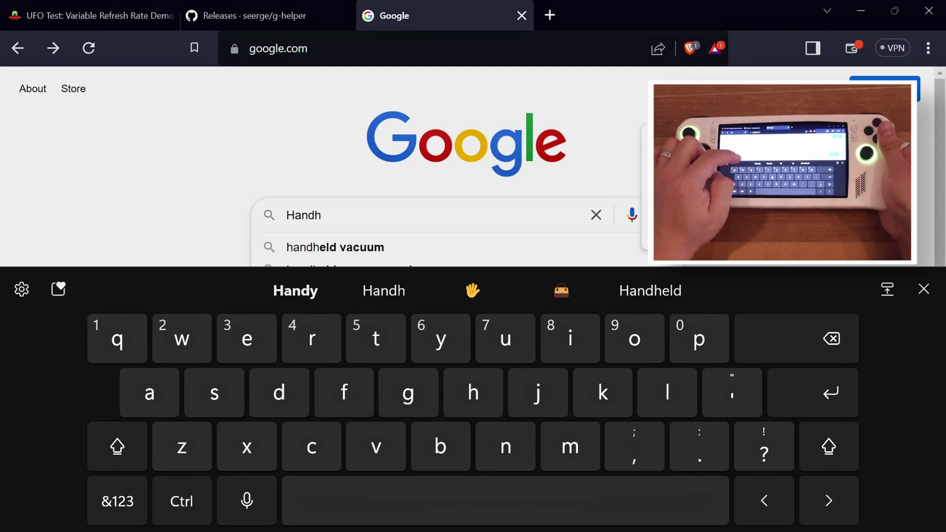
text(el)
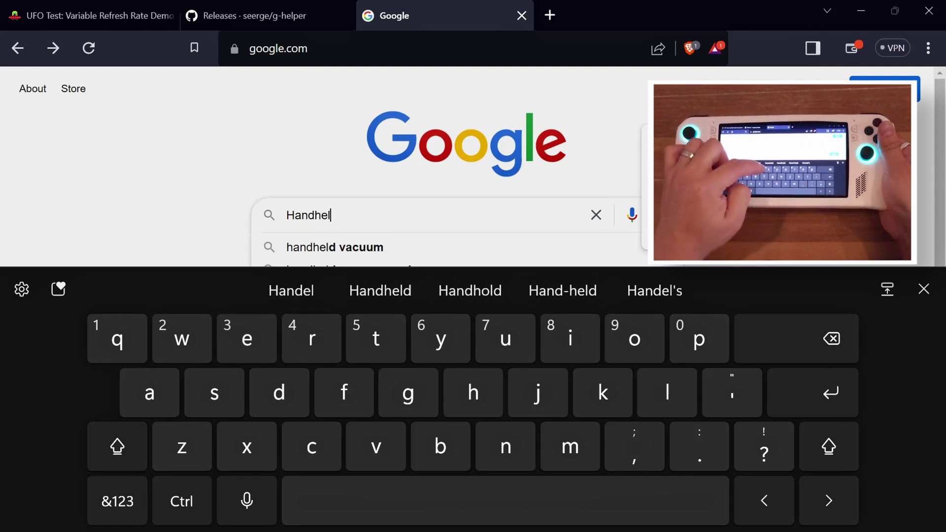
text(d c)
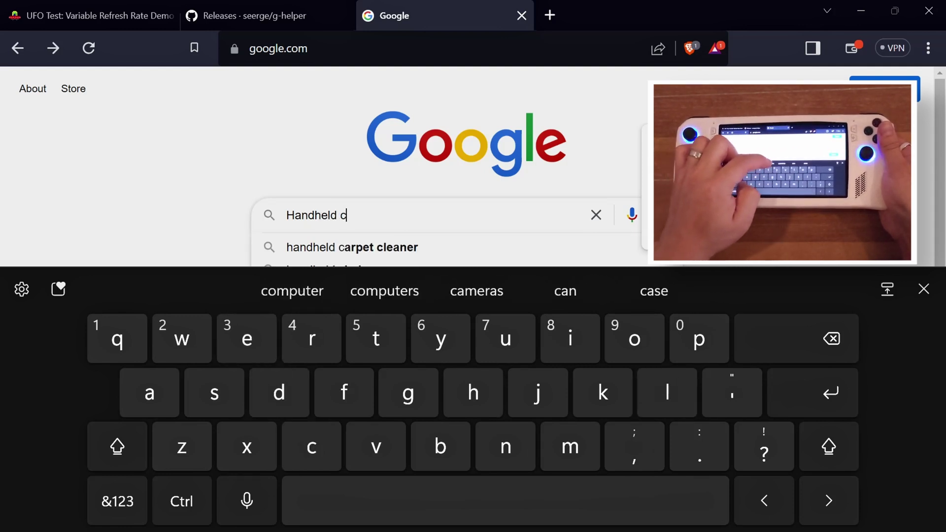
text(omp)
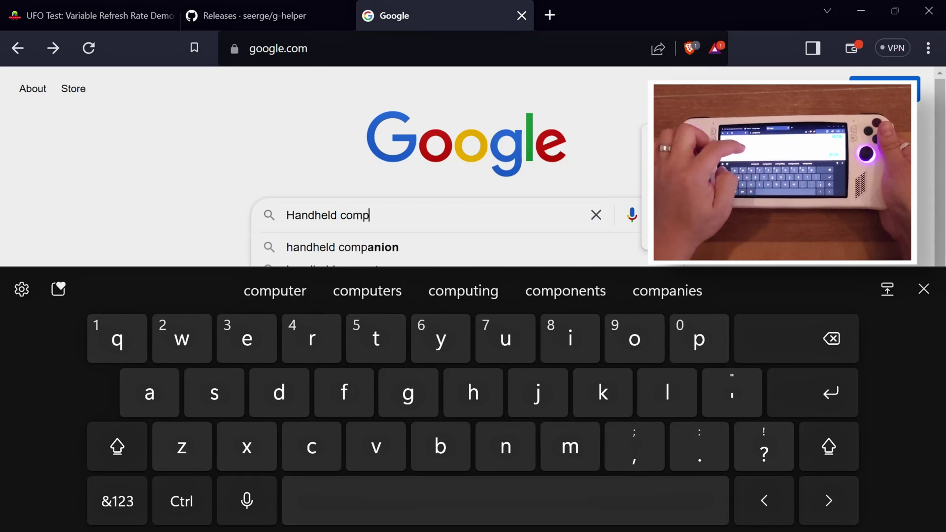
click(337, 215)
click(342, 247)
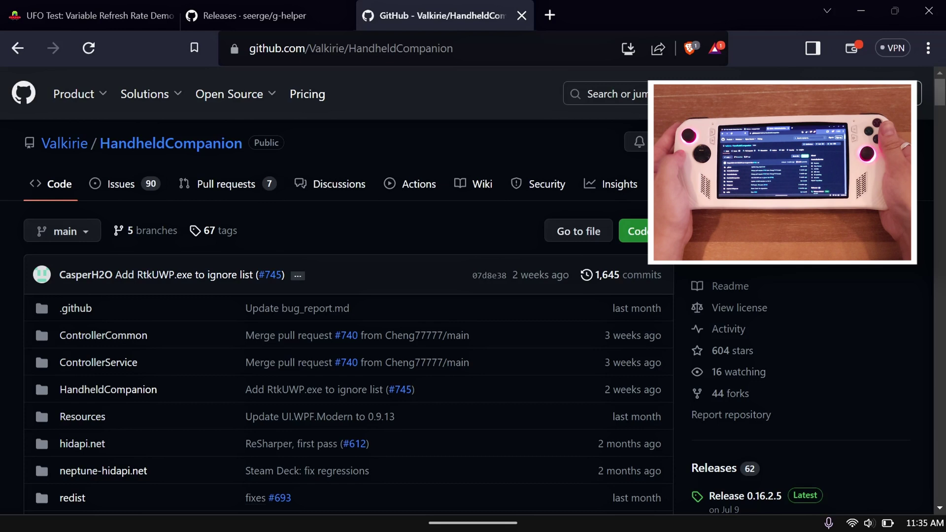
Open the latest release from the repository's README and download Handheld Companion 0.16.2.5 from its assets.
scroll(345, 291, down, 10)
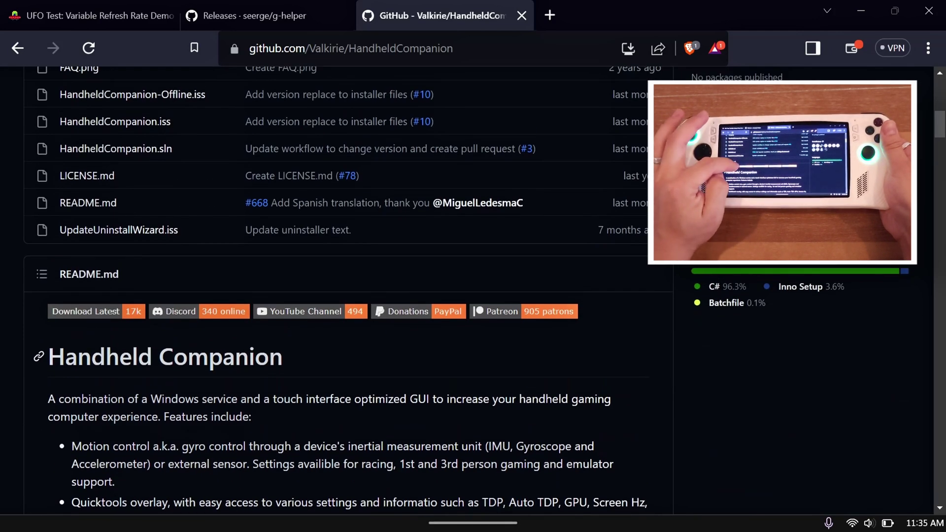
click(96, 311)
scroll(473, 290, down, 10)
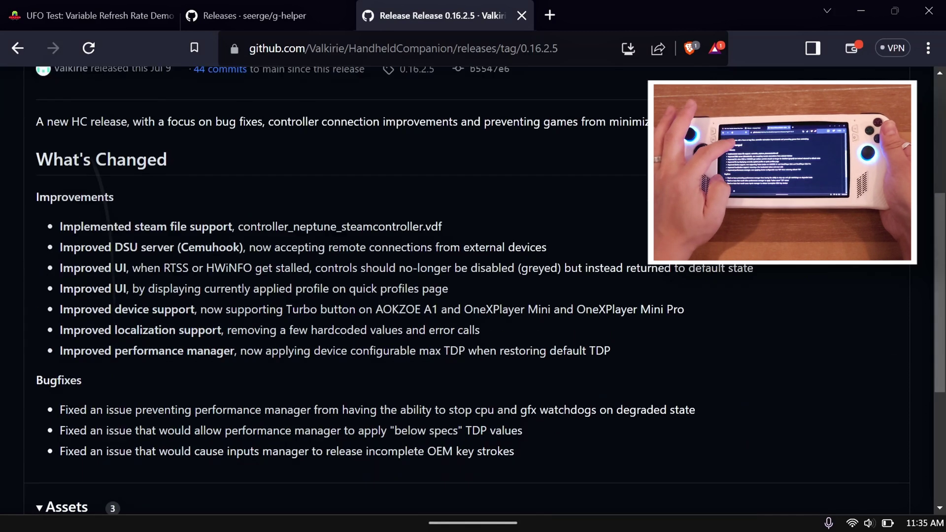
click(139, 295)
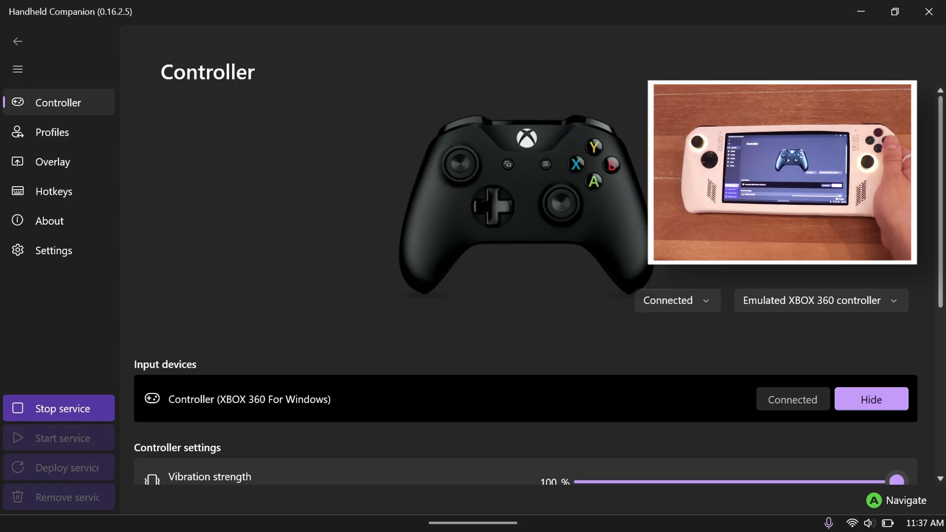
In Handheld Companion, look through the Profiles settings, including the Global settings options, and open the Overlay settings.
click(52, 132)
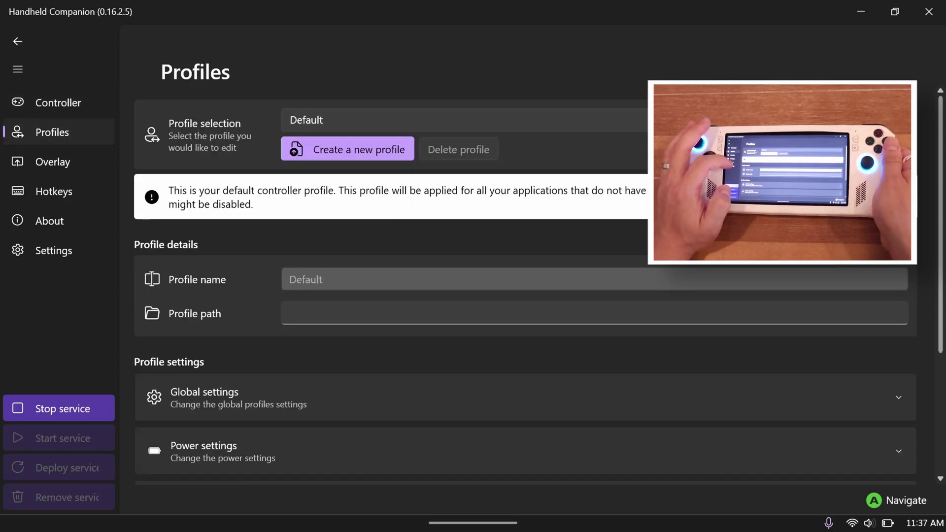
scroll(525, 295, down, 4)
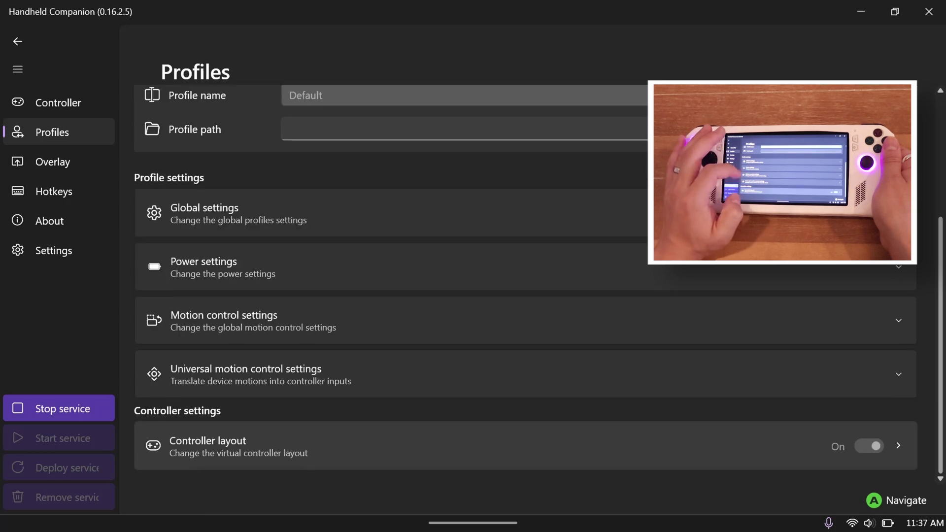
click(525, 212)
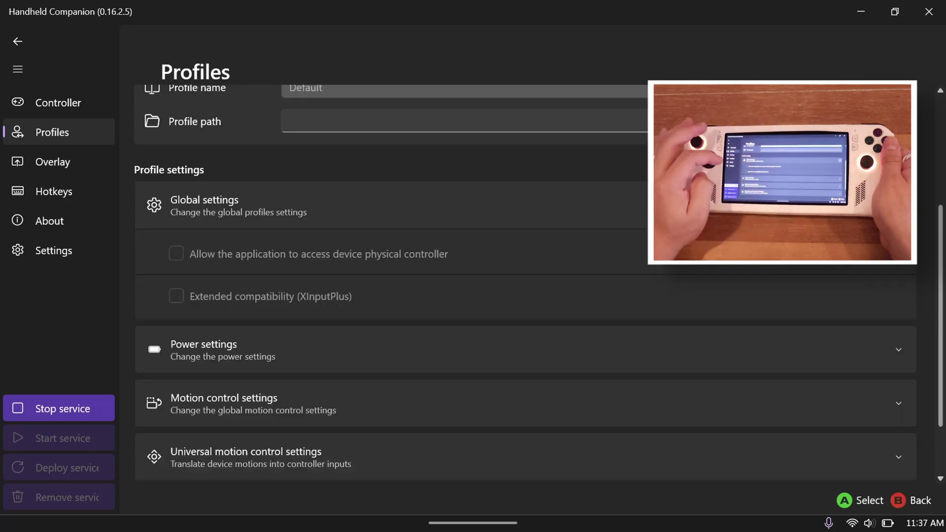
click(525, 213)
click(53, 162)
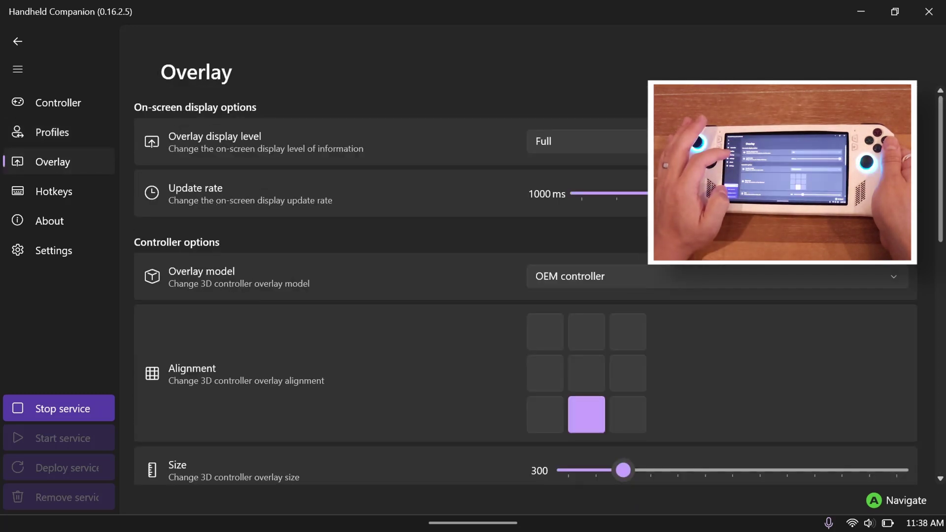
Examine the on-screen display and 3D controller options in the Overlay settings.
scroll(524, 296, down, 4)
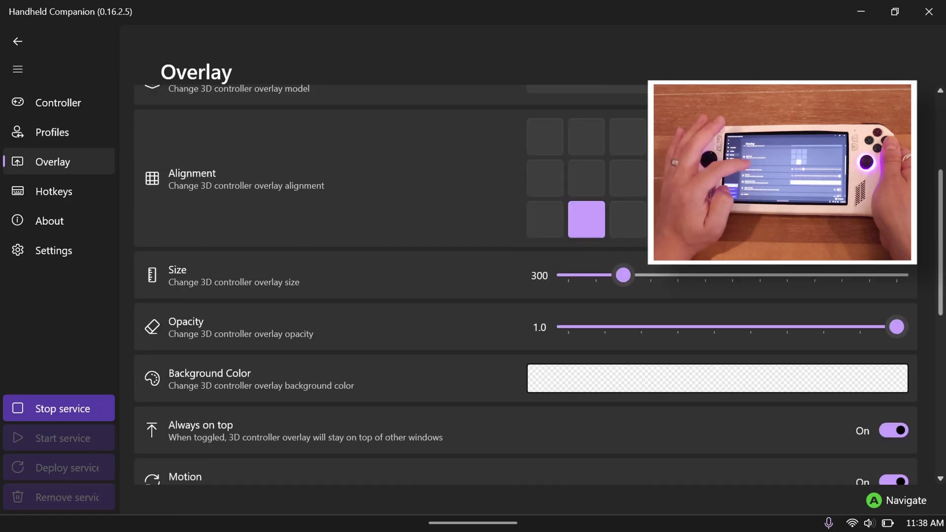
scroll(525, 296, up, 3)
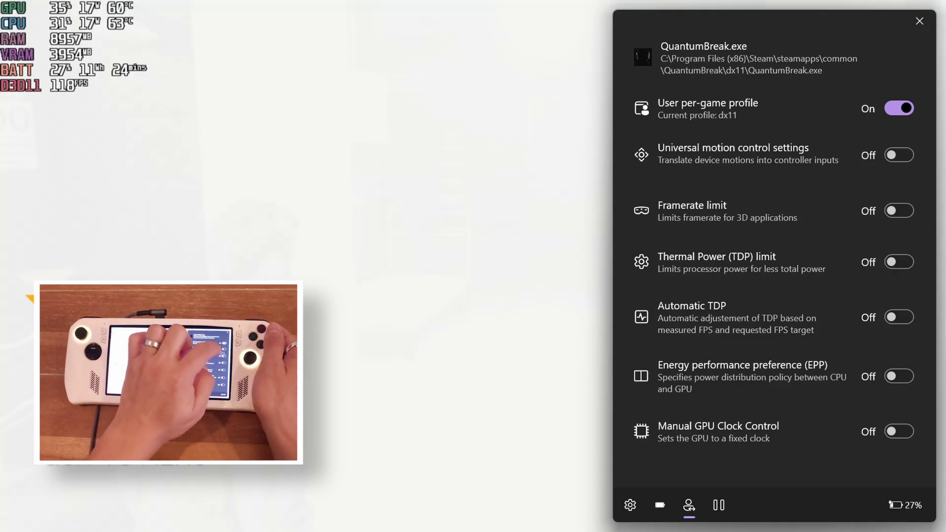
Enable a 40 FPS framerate limit for the QuantumBreak.exe profile, and view the display, power mode and quick action options.
click(899, 211)
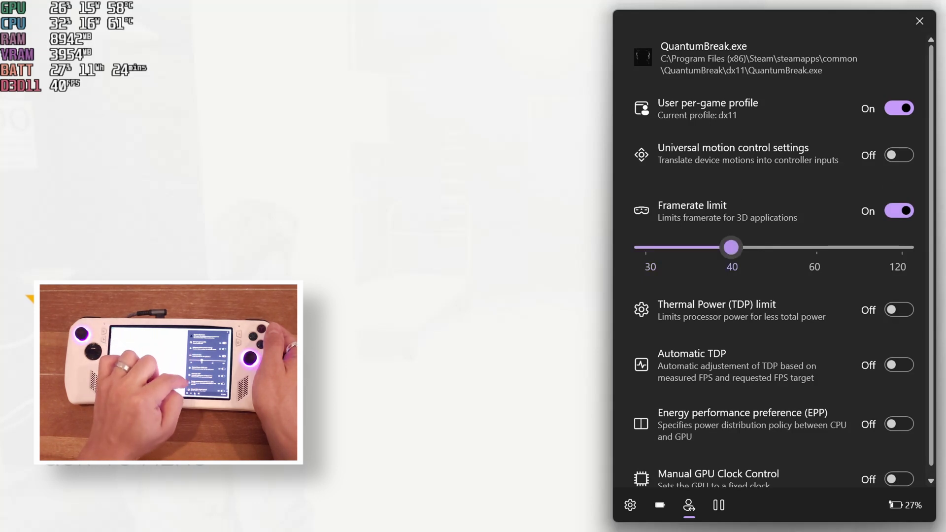
scroll(773, 266, down, 1)
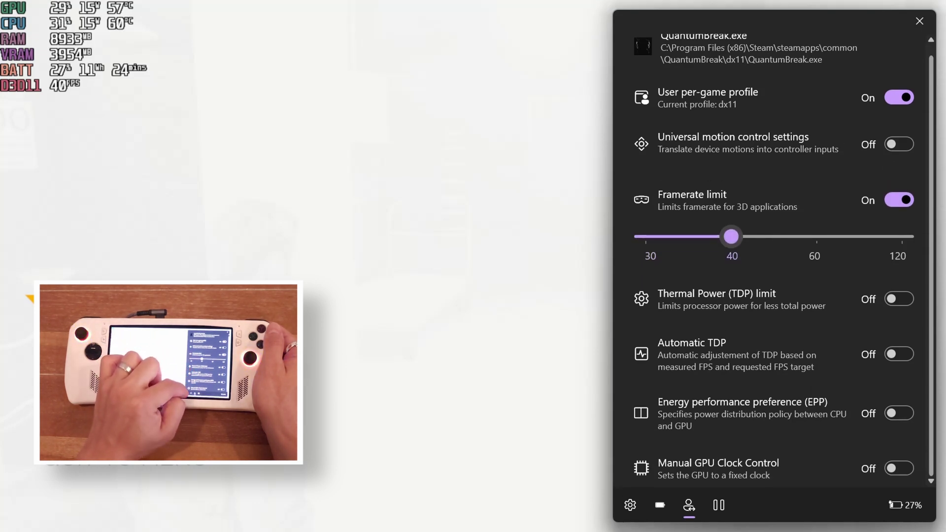
click(660, 505)
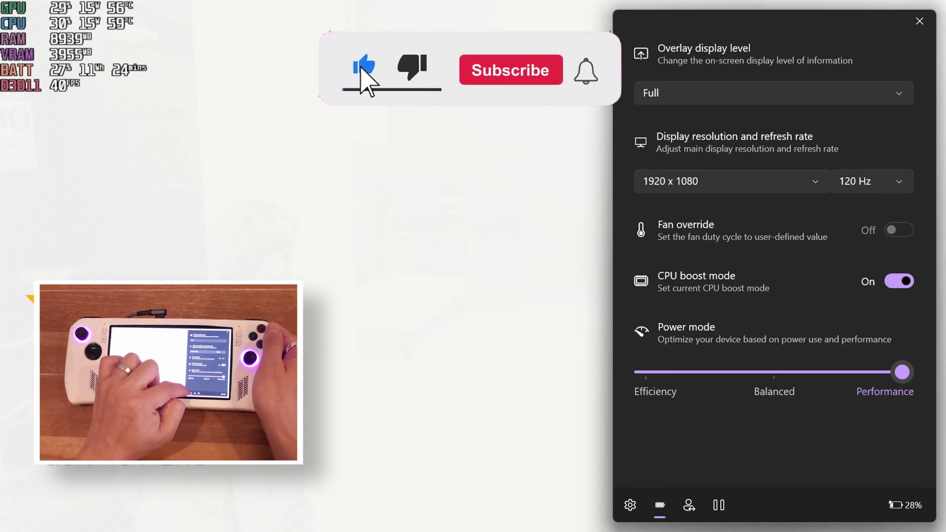
click(630, 505)
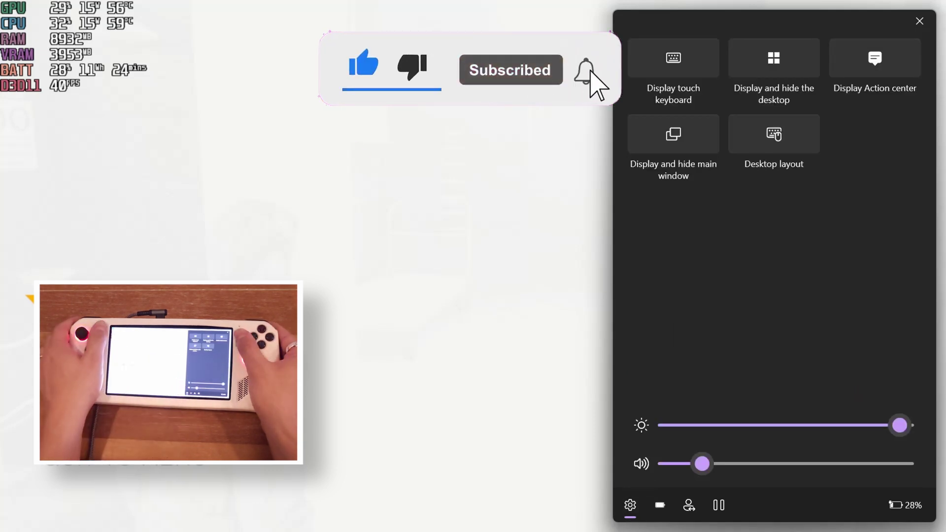
key(Escape)
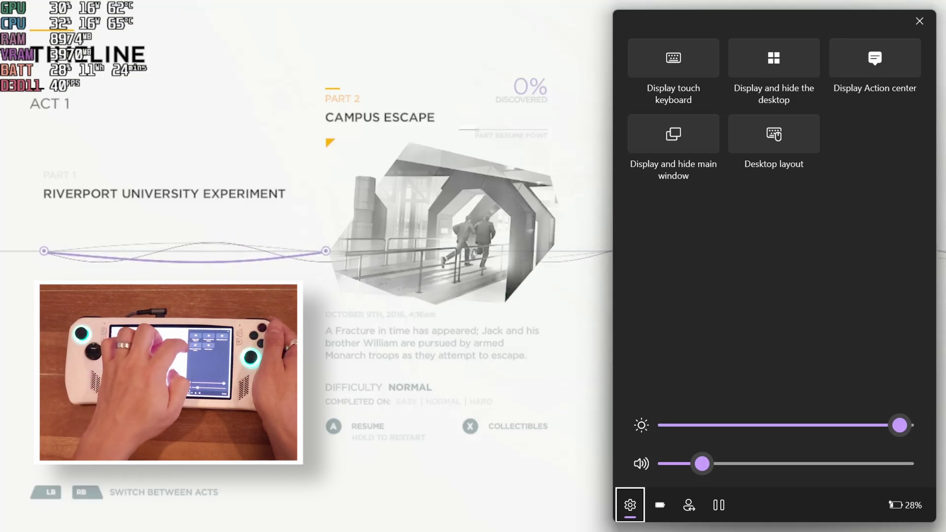
Bring up the Handheld Companion main window from the quick tools and look through its Controller settings.
click(672, 130)
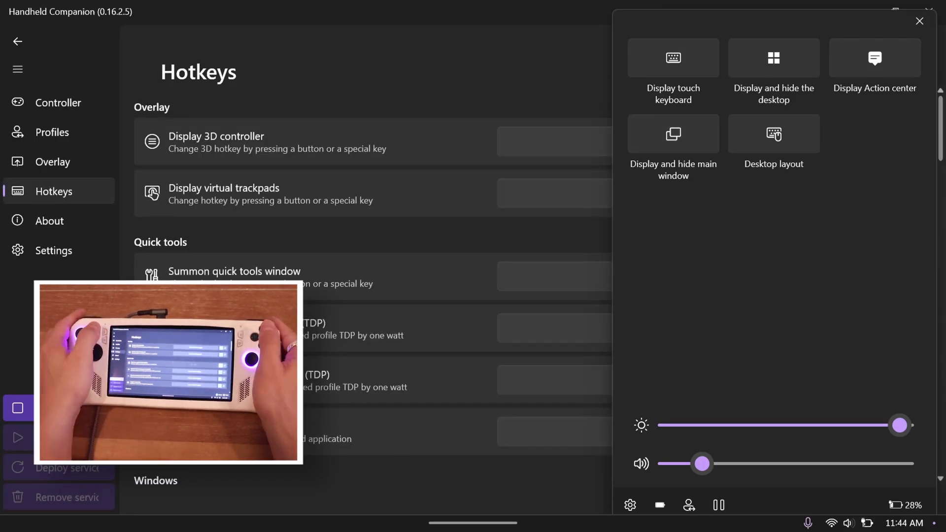
click(35, 102)
scroll(525, 284, down, 3)
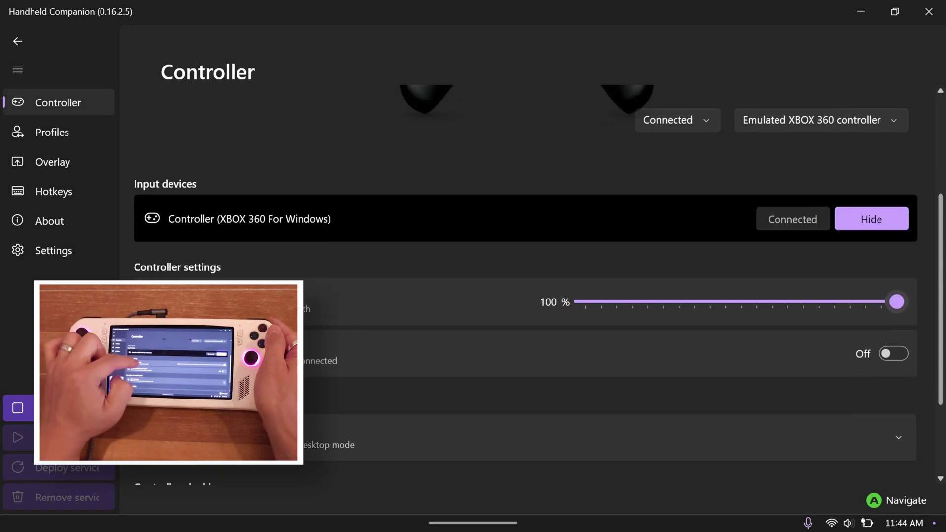
scroll(525, 283, down, 2)
click(54, 142)
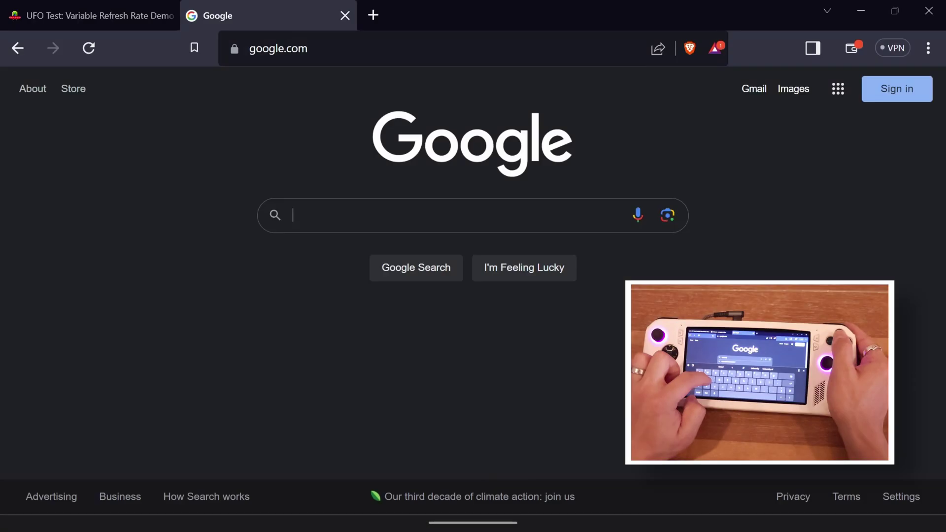
Search Google for universal x86 tuning utility handheld in the browser.
text(Univ)
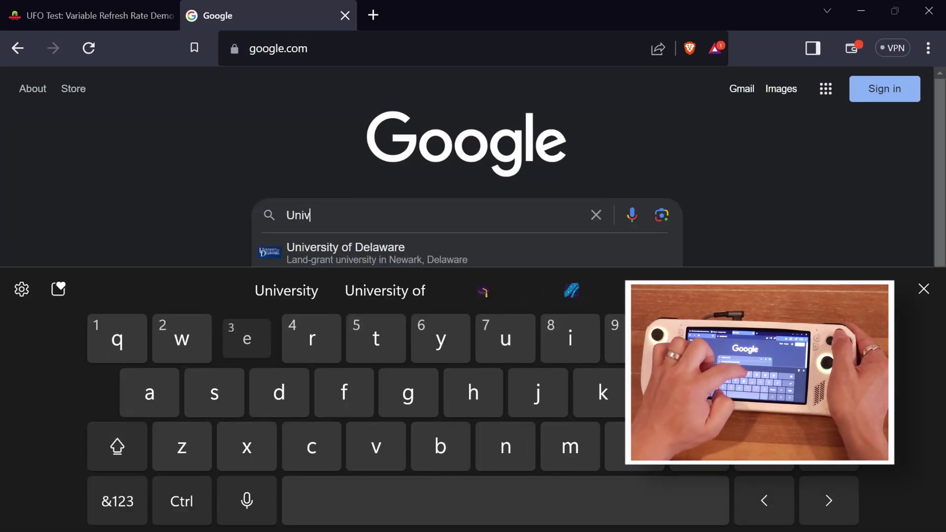
text(ersal x86)
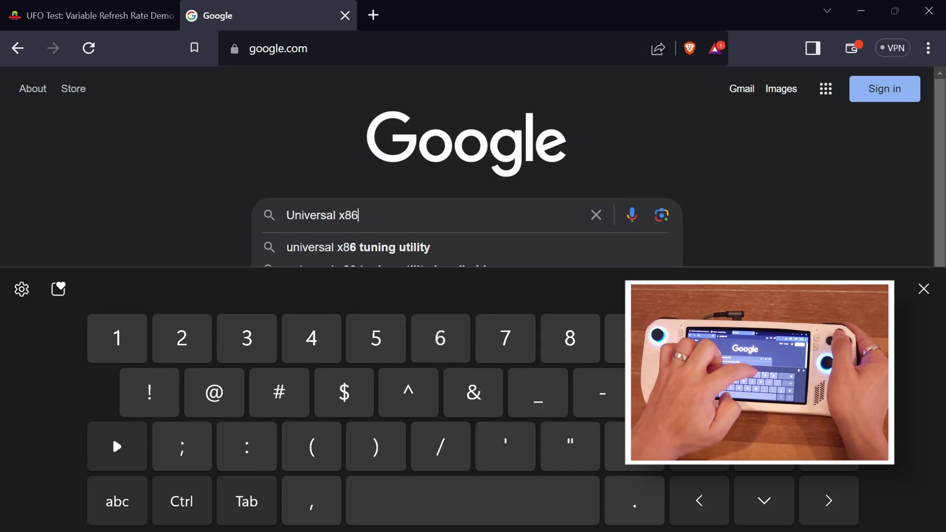
click(116, 501)
text(h)
click(358, 247)
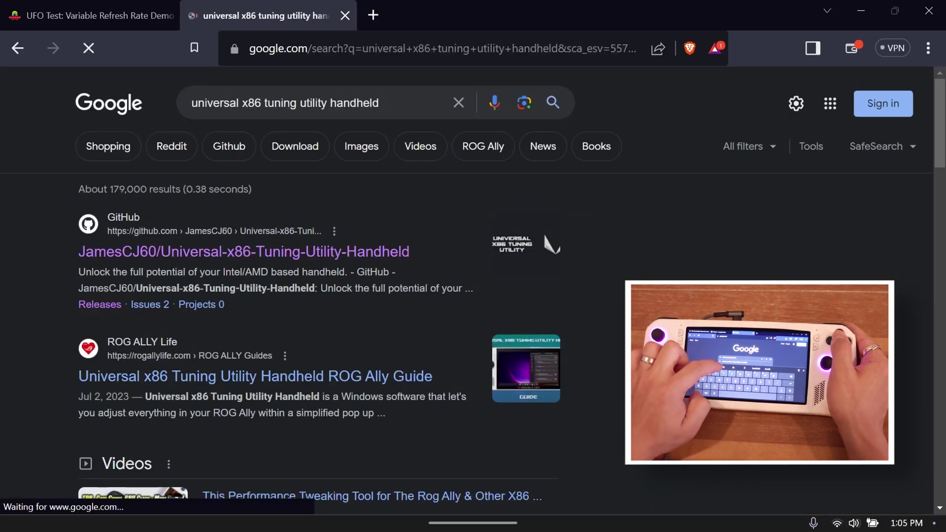
Open the Universal-x86-Tuning-Utility-Handheld repository on GitHub, go to its releases and start the Windows download of Beta 8.
click(244, 252)
scroll(349, 290, down, 6)
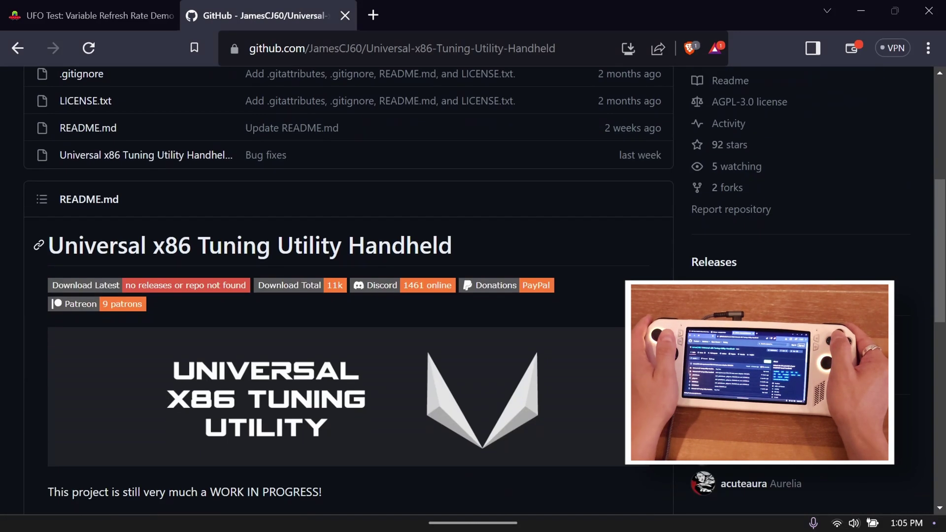
scroll(348, 290, down, 6)
scroll(348, 291, up, 4)
click(85, 171)
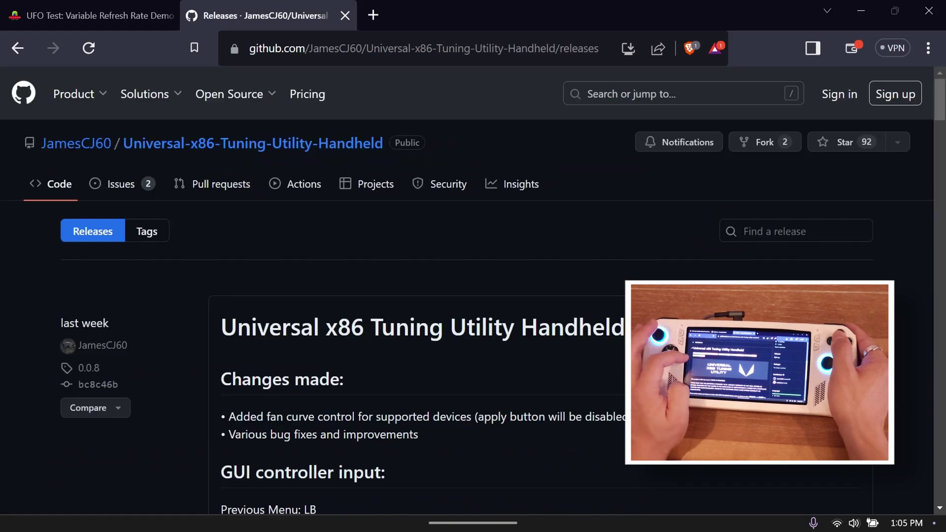
scroll(124, 475, down, 5)
click(288, 410)
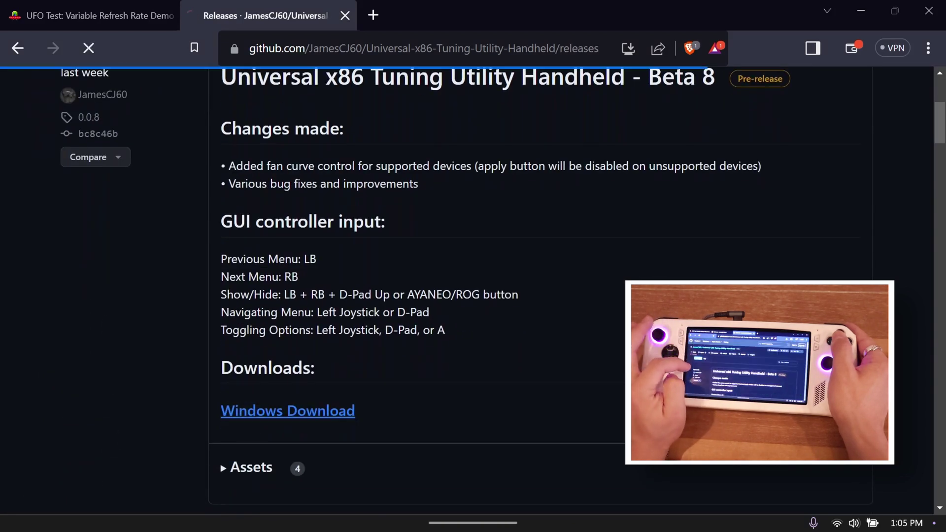
key(Return)
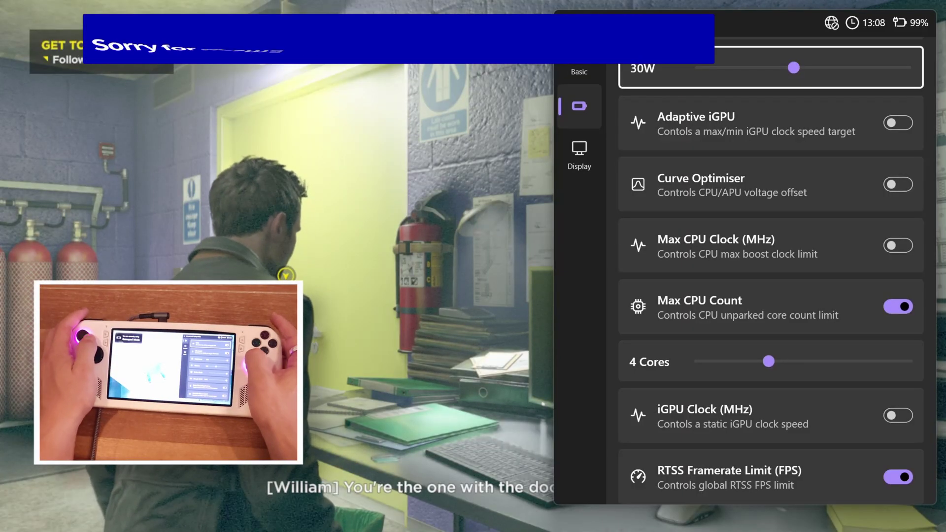
Look through the tuning utility's Advanced settings from the power limit down to Radeon Super Resolution.
key(Down)
key(Down)
key(Down)
key(Down)
key(Down)
key(Down)
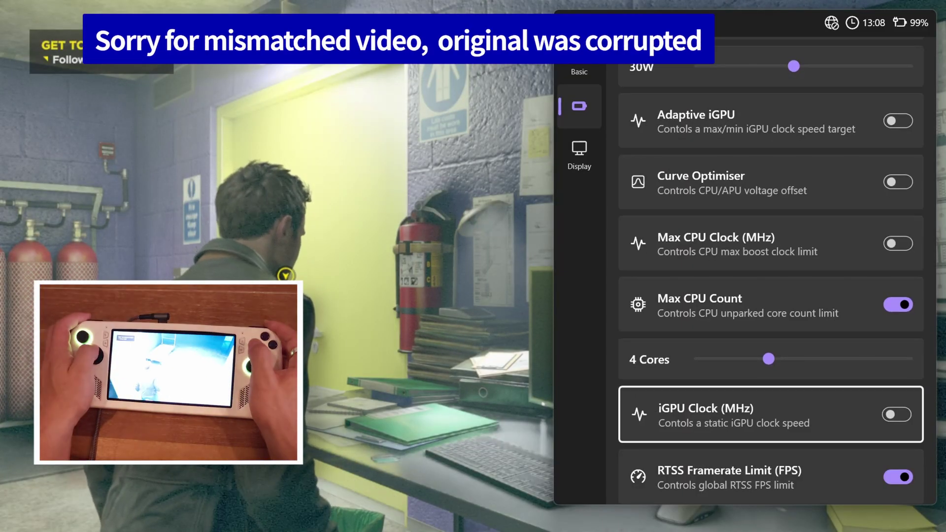
key(Down)
key(Down)
key(Down)
key(Down)
key(Down)
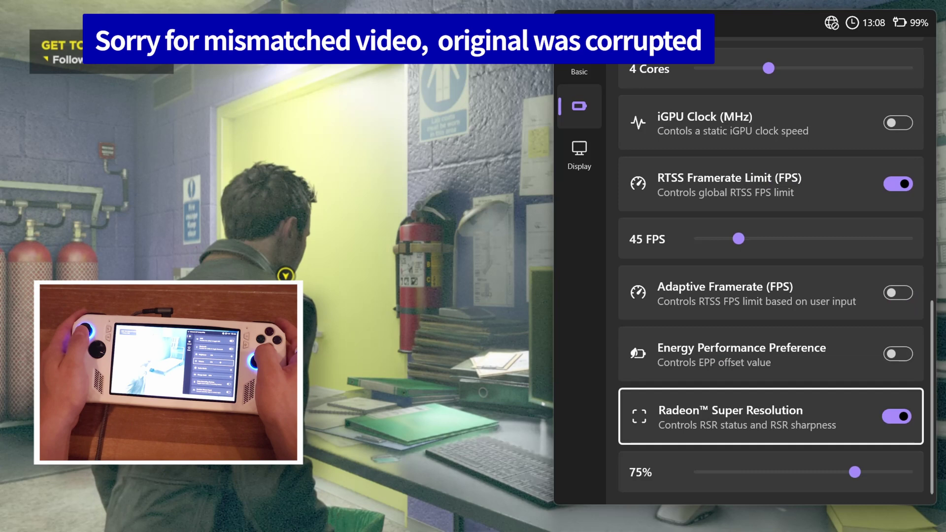
Set the RTSS Framerate Limit to 43 FPS, review the nearby CPU limits and hide the tuning panel.
key(Up)
key(Up)
key(Up)
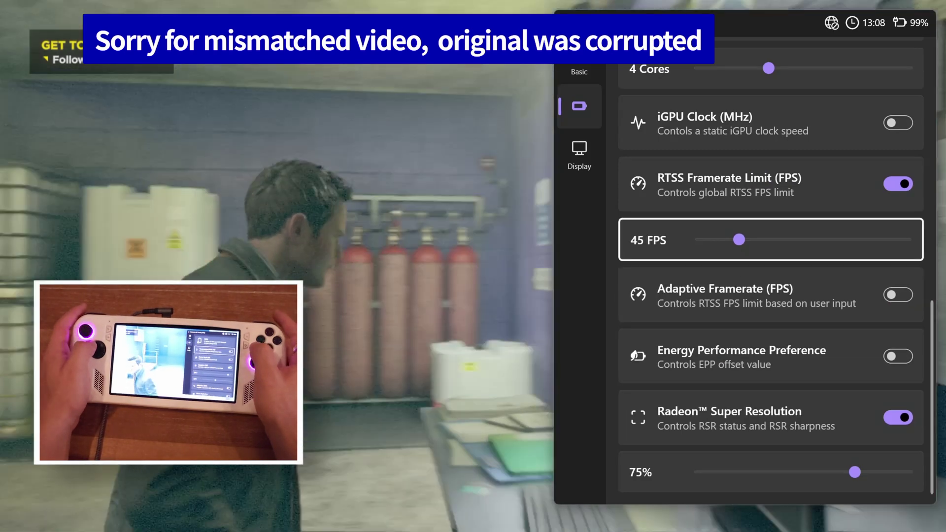
key(Left)
key(Left)
key(Up)
key(Up)
key(Up)
key(Up)
key(Up)
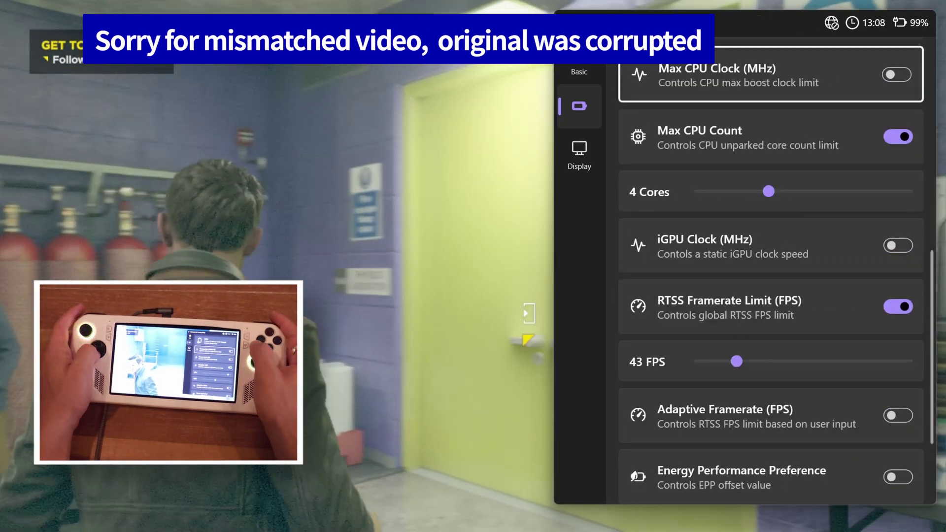
key(Down)
key(Down)
key(Down)
key(Down)
key(Down)
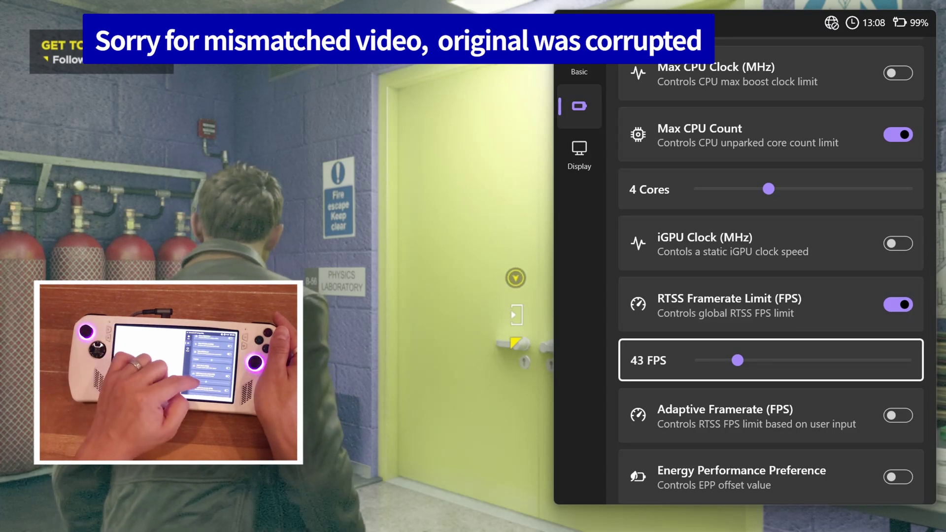
key(Escape)
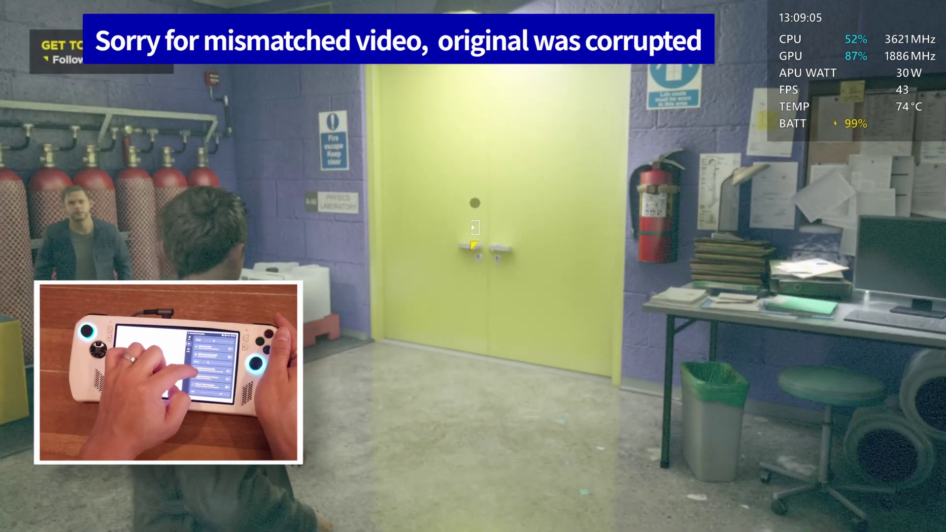
Reopen the tuning panel, set the RTSS Framerate Limit to 45 FPS in the Advanced settings and move up to the CPU options.
key(Escape)
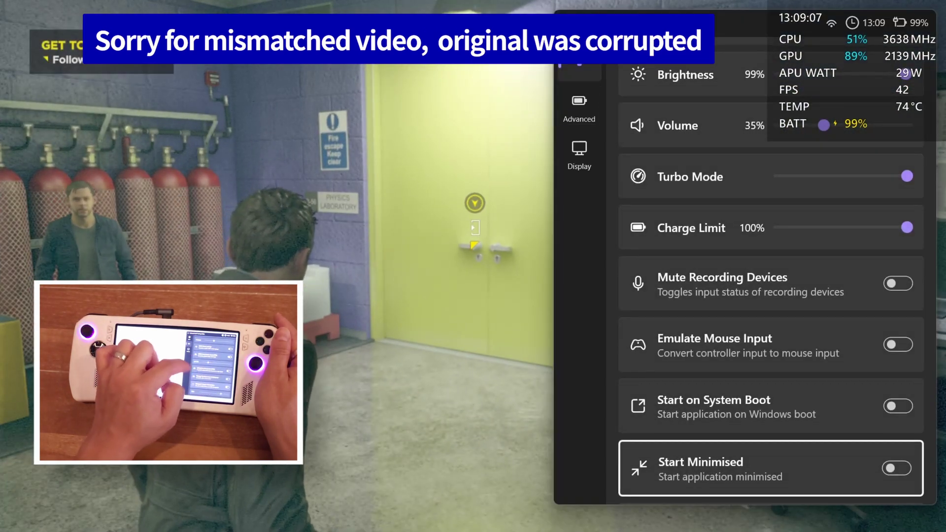
click(579, 108)
key(Right)
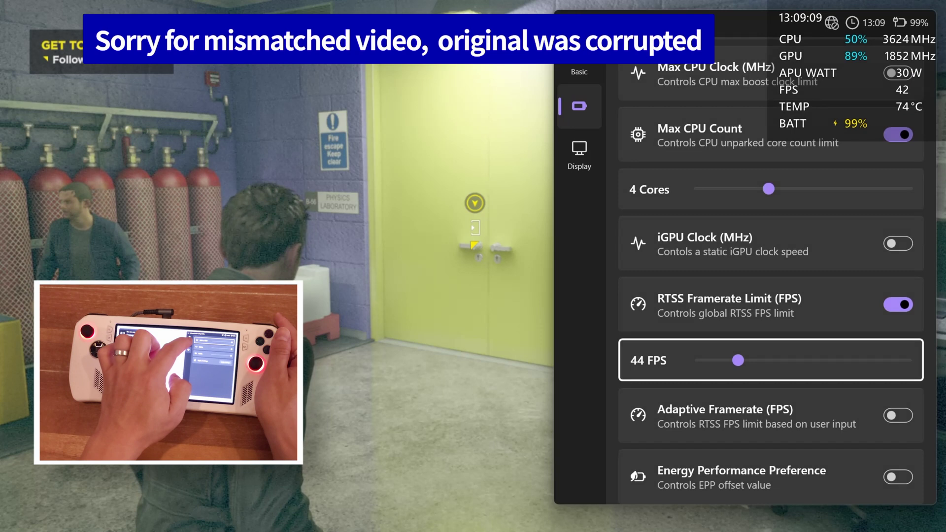
key(Right)
key(Up)
key(Up)
key(Up)
key(Up)
key(Up)
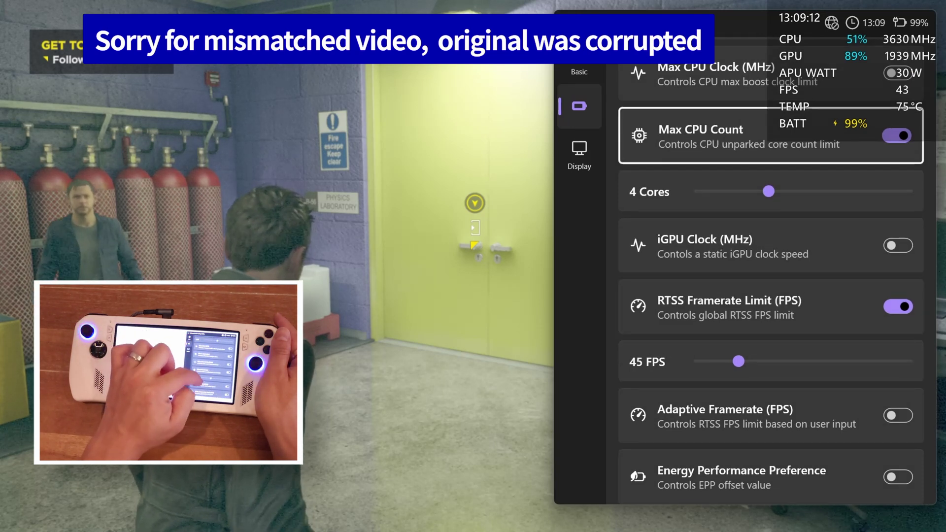
Turn off the performance info overlay through the Command Center and close the Command Center.
key(F16)
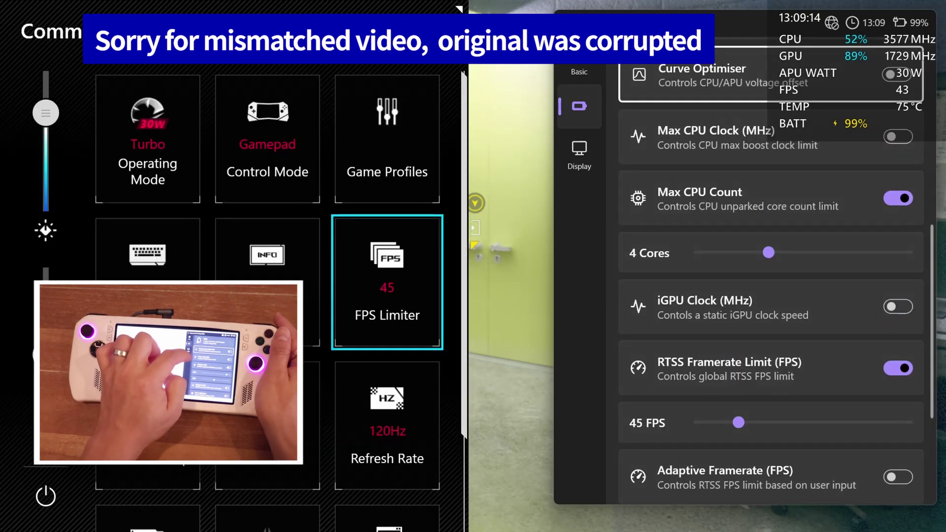
key(Left)
key(Return)
key(Escape)
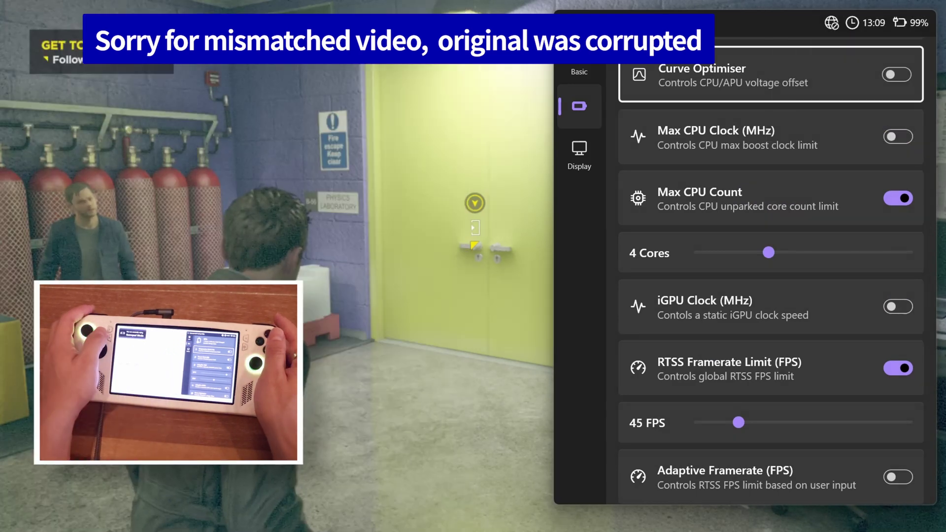
Examine the full Advanced settings list, from Temperature Limit and Adaptive TDP through CPU and iGPU limits to Radeon Super Resolution.
key(Up)
key(Up)
key(Up)
key(Up)
key(Up)
key(Up)
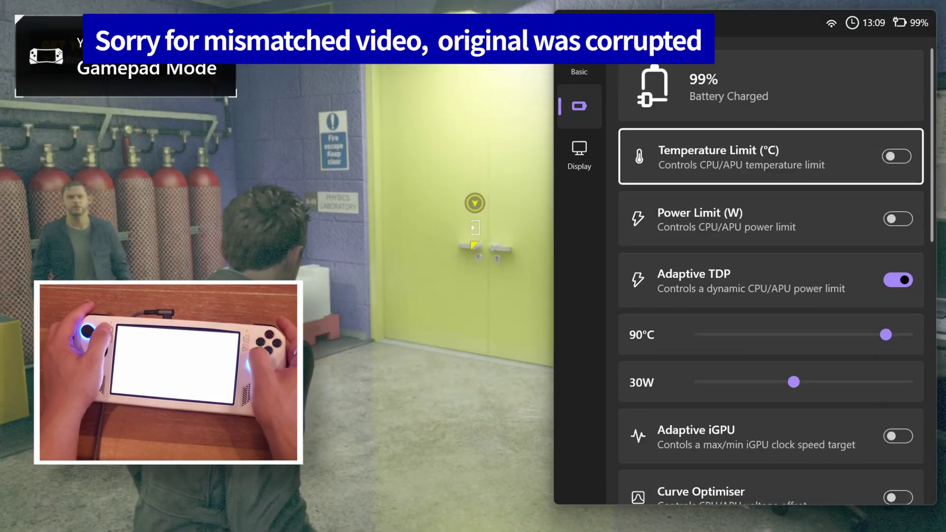
key(Down)
key(Down)
key(Down)
key(Down)
key(Down)
key(Down)
key(Down)
key(Down)
key(Down)
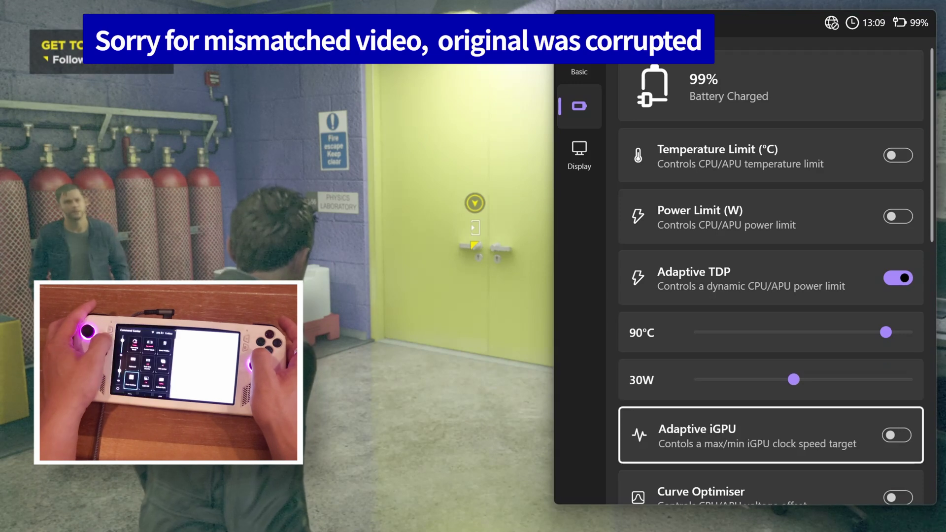
key(Down)
key(Down)
key(Down)
key(Down)
key(Down)
key(Down)
key(Down)
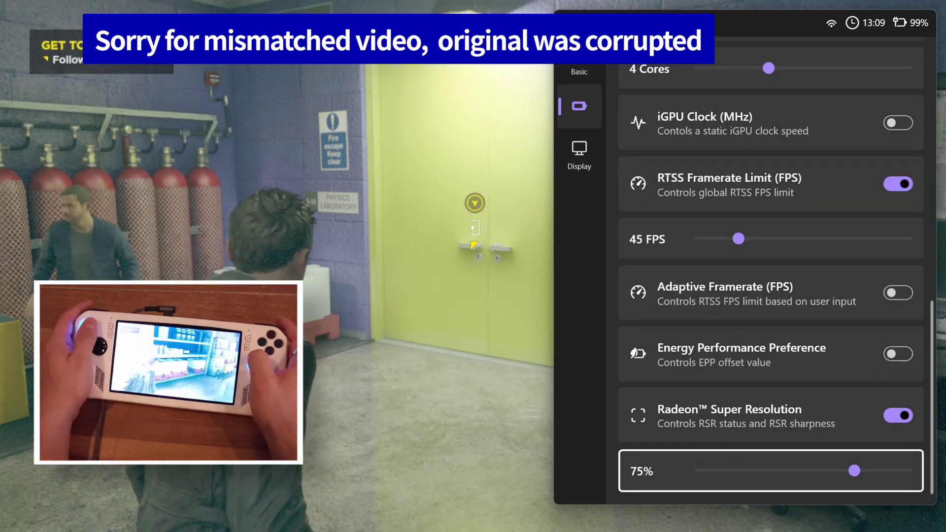
key(Up)
key(Up)
key(Up)
key(Up)
key(Up)
key(Up)
key(Up)
key(Up)
key(Up)
key(Up)
key(Up)
key(Up)
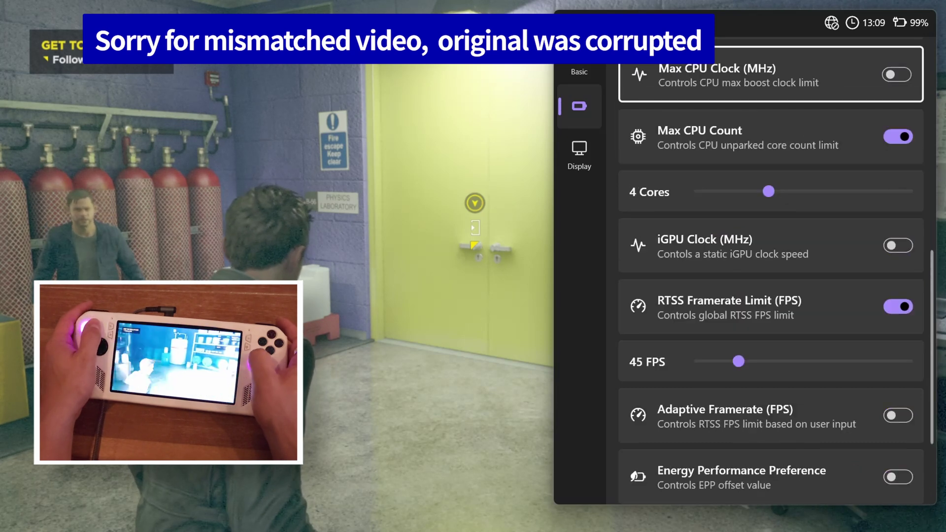
key(Down)
key(Down)
key(Down)
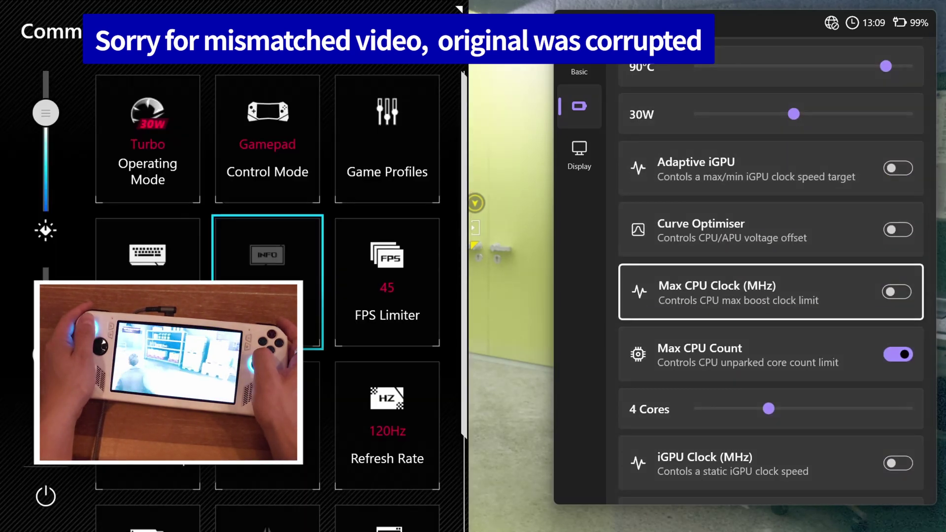
Close the Command Center and the tuning panel, and open the game's pause menu.
key(Escape)
key(Escape)
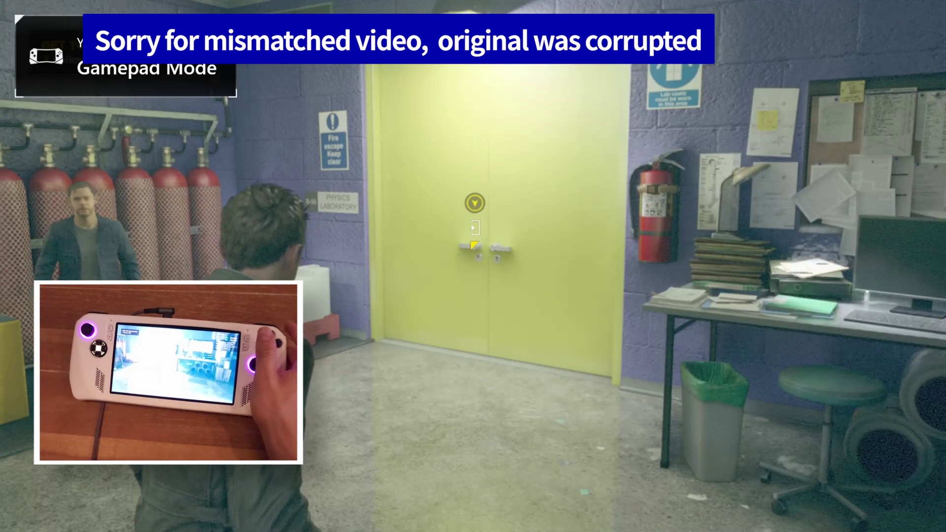
key(Escape)
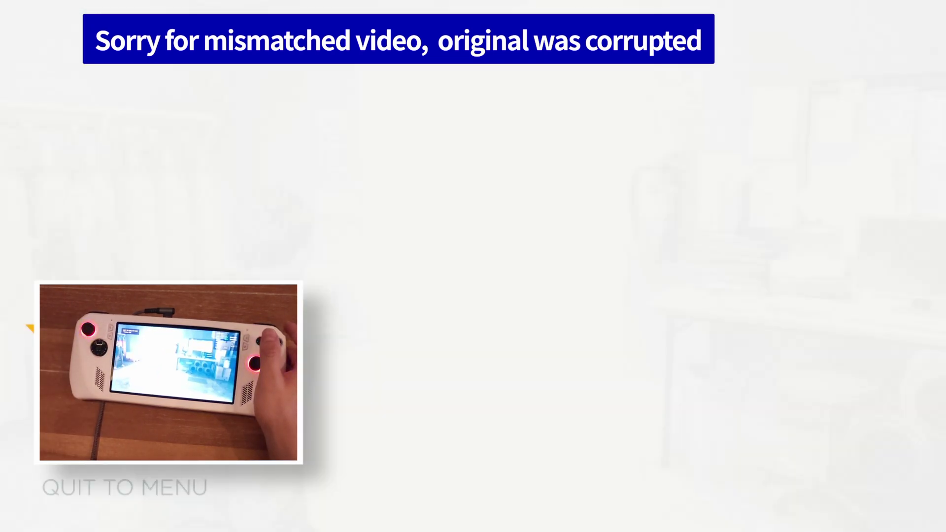
Look at the AMD RIS and Resolution tiles in the Command Center, then close it.
key(Down)
key(Down)
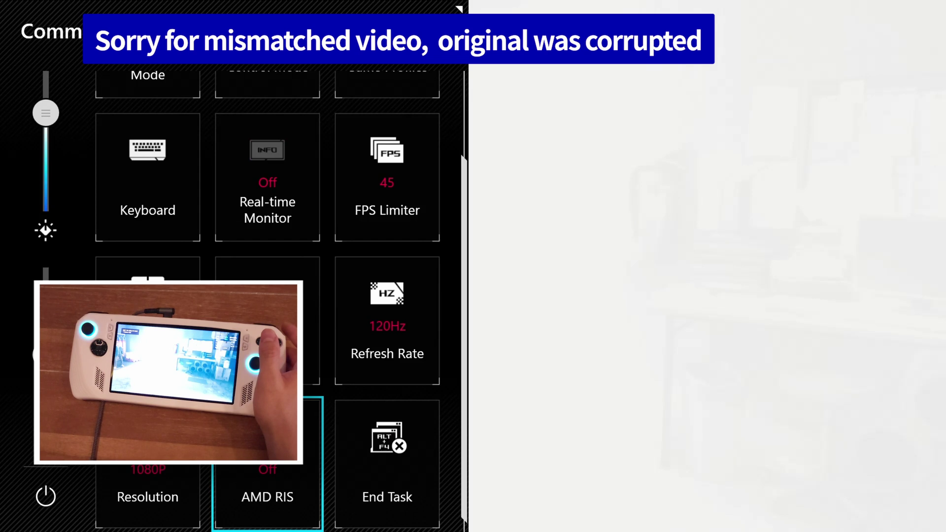
key(Left)
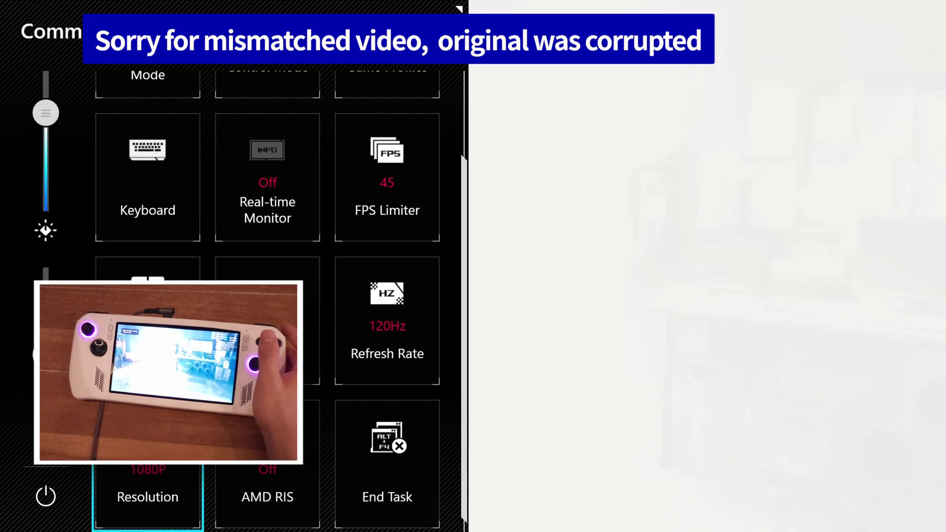
key(Escape)
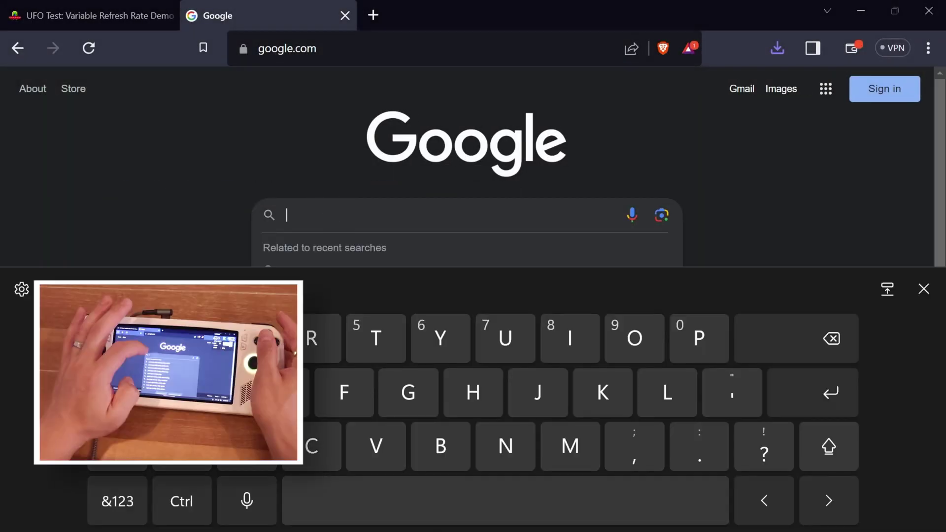
Search Google for "G helper" in the web browser, correcting the autocorrected entry.
text(Gh)
text(elper)
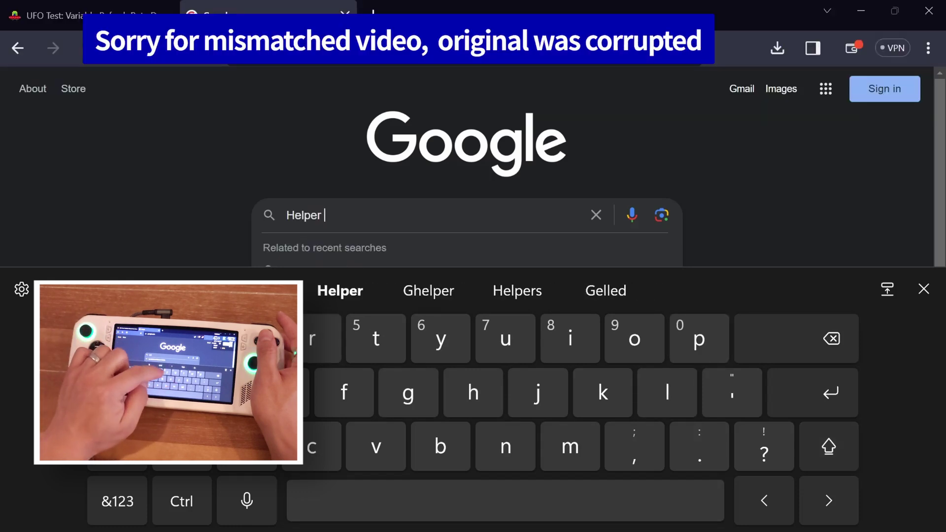
key(BackSpace)
key(BackSpace)
key(BackSpace)
key(BackSpace)
key(BackSpace)
key(BackSpace)
key(BackSpace)
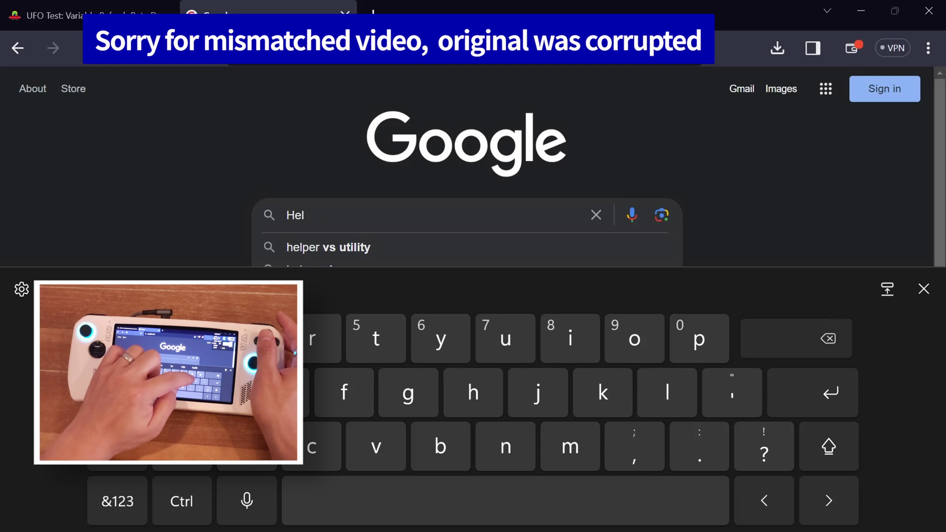
text(G h)
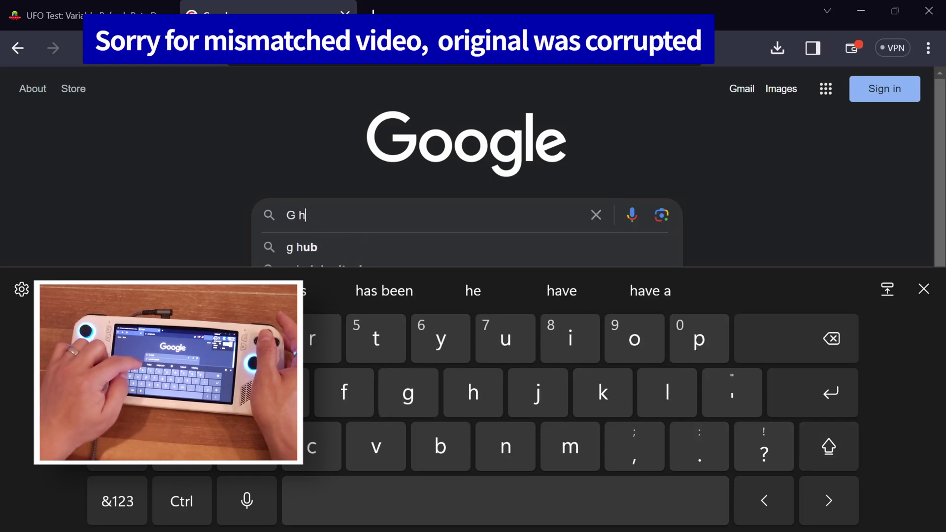
text(elp)
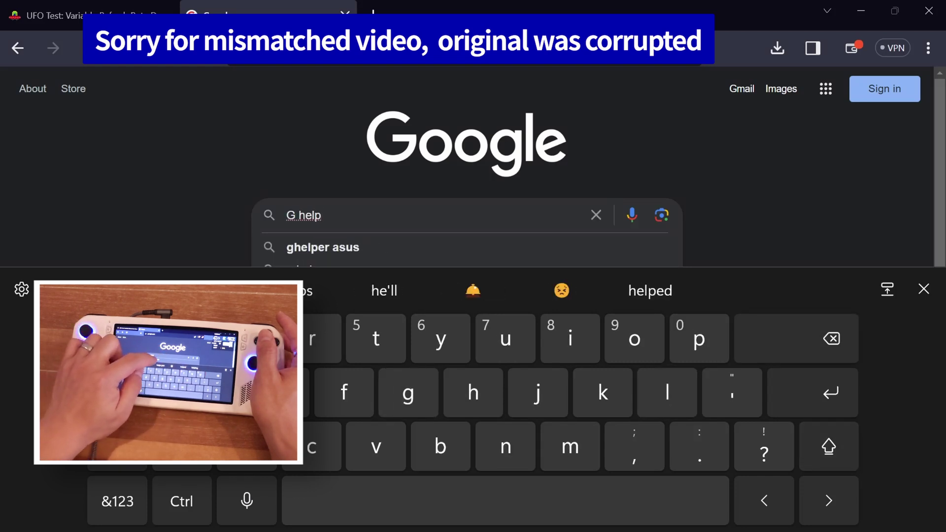
text(er)
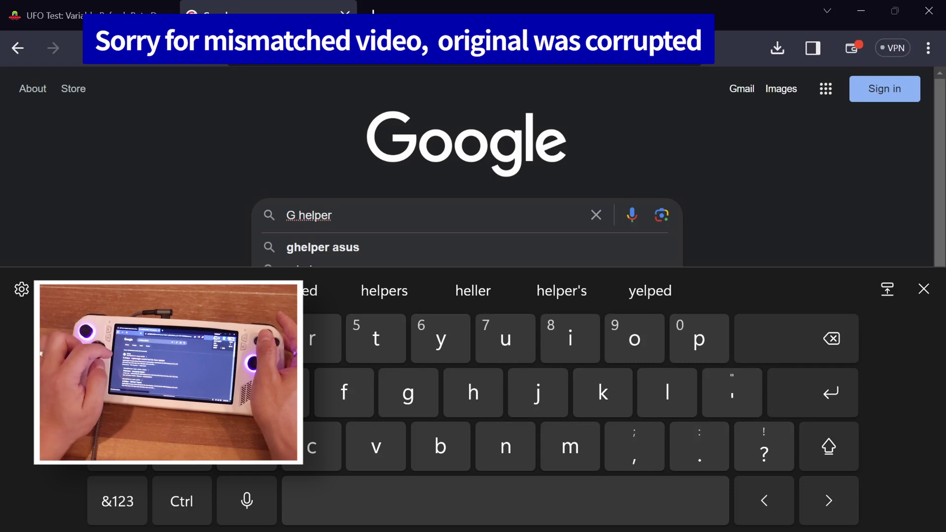
key(Return)
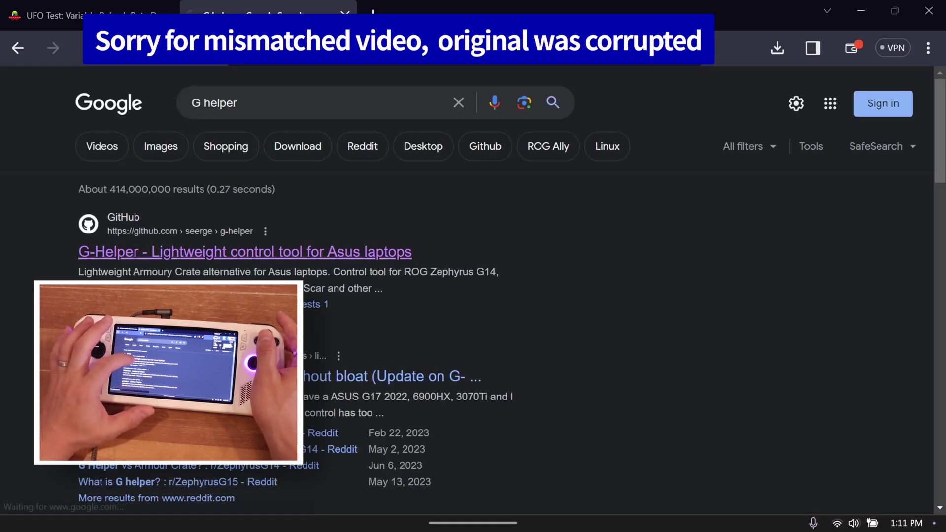
Open the G-Helper project page on GitHub and save its download as GHelper (1).zip in Downloads.
scroll(473, 291, down, 7)
scroll(345, 291, down, 4)
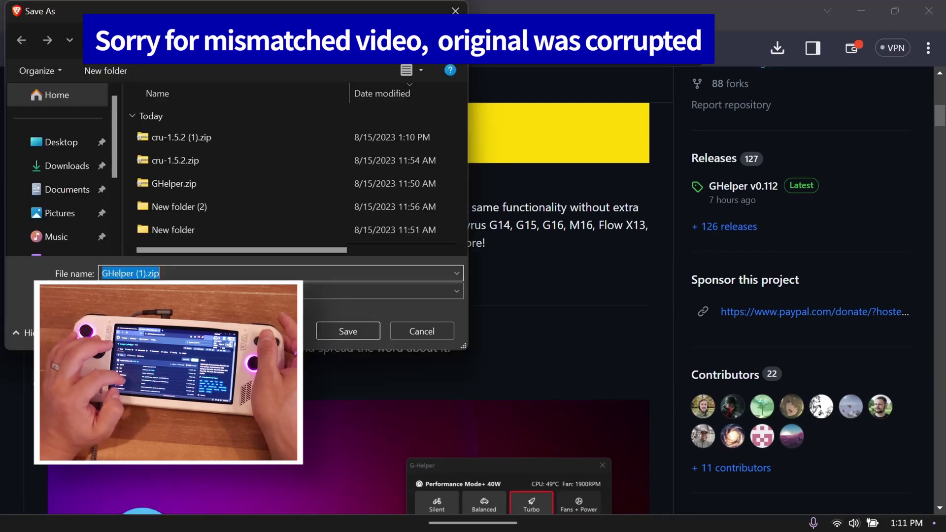
click(342, 332)
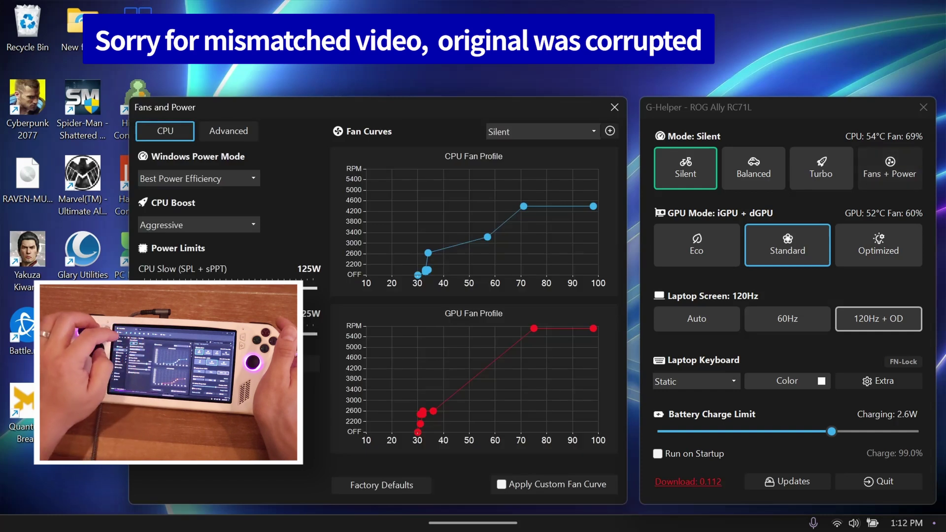
In G-Helper's Silent fan curves, raise the last CPU point to about 5800 RPM and the 36 °C GPU point to about 5200 RPM, and view Advanced settings.
drag(593, 206, 593, 169)
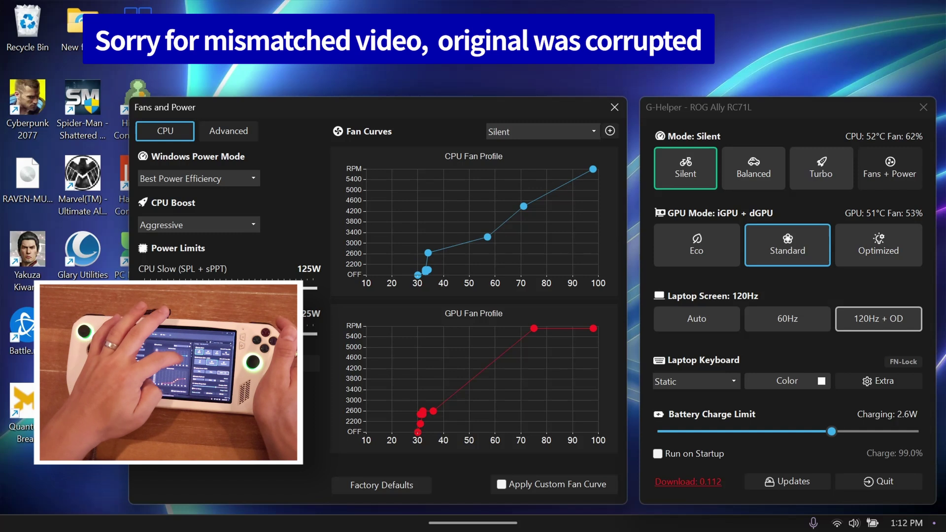
drag(433, 411, 439, 341)
click(438, 343)
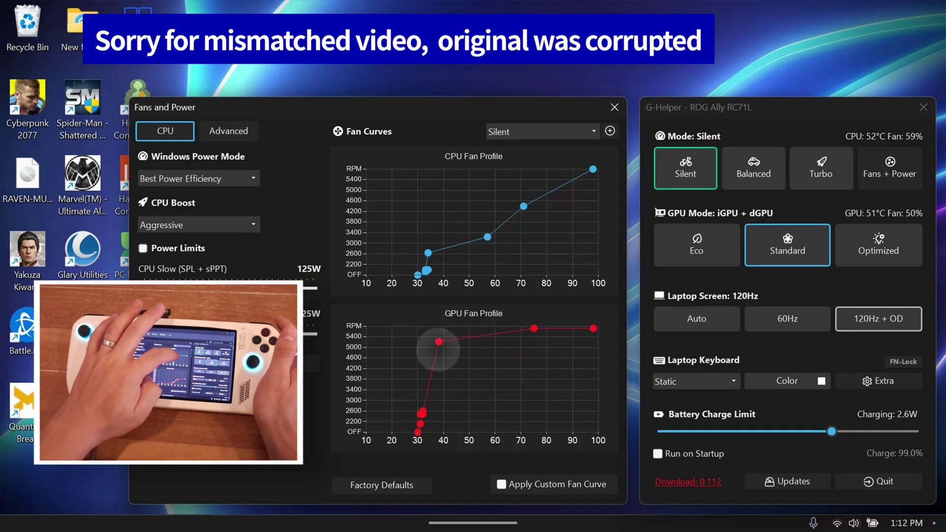
drag(426, 247, 484, 229)
click(228, 131)
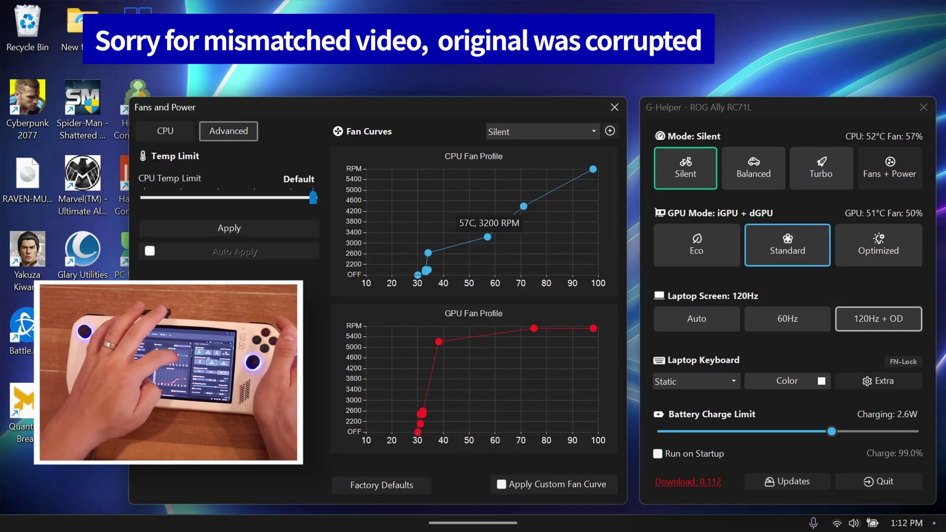
click(165, 130)
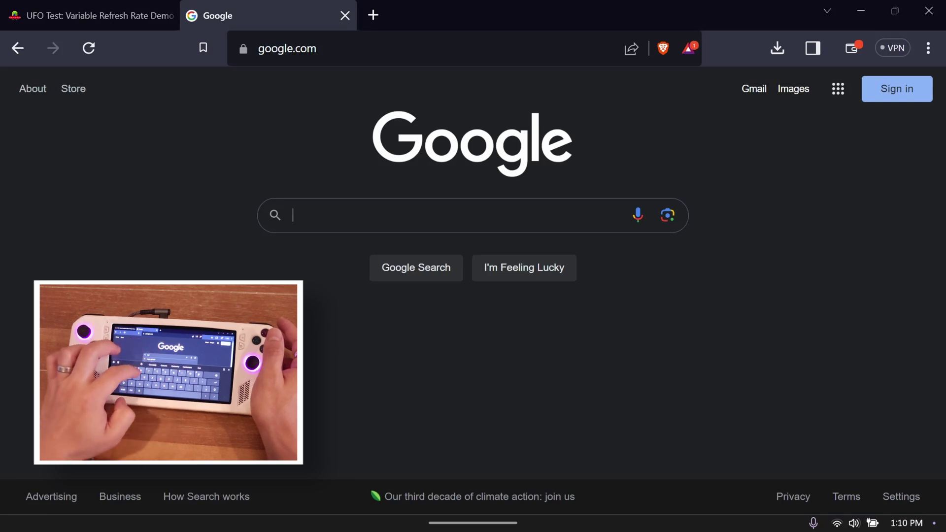
Search Google for "custom resolution utility" in the web browser.
click(305, 212)
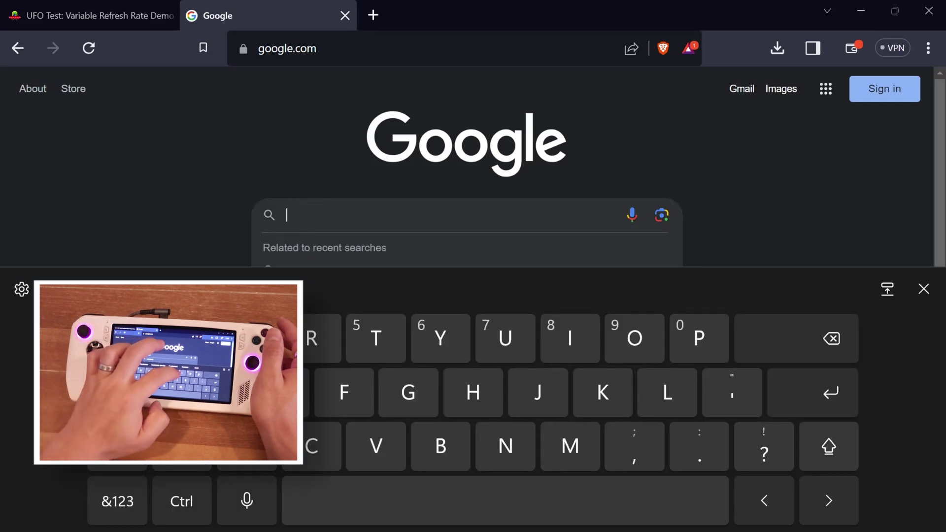
text(Cu)
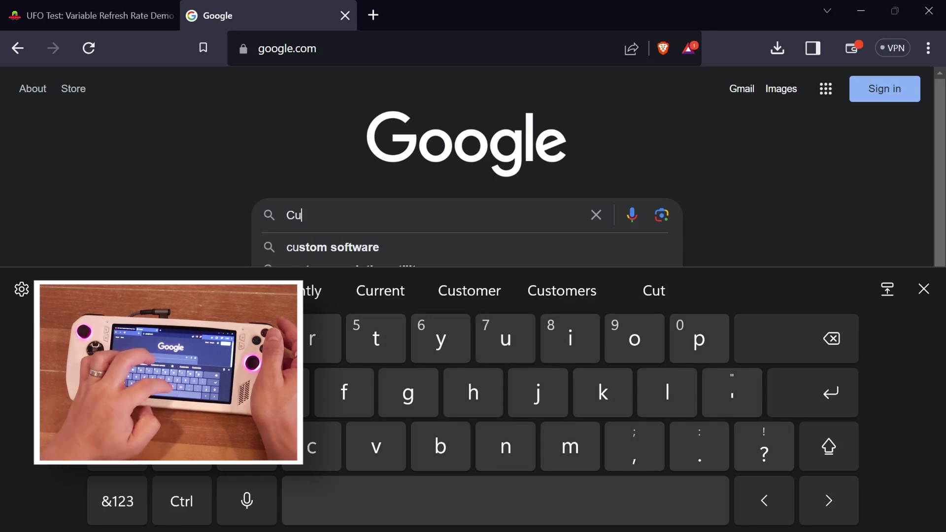
text(st)
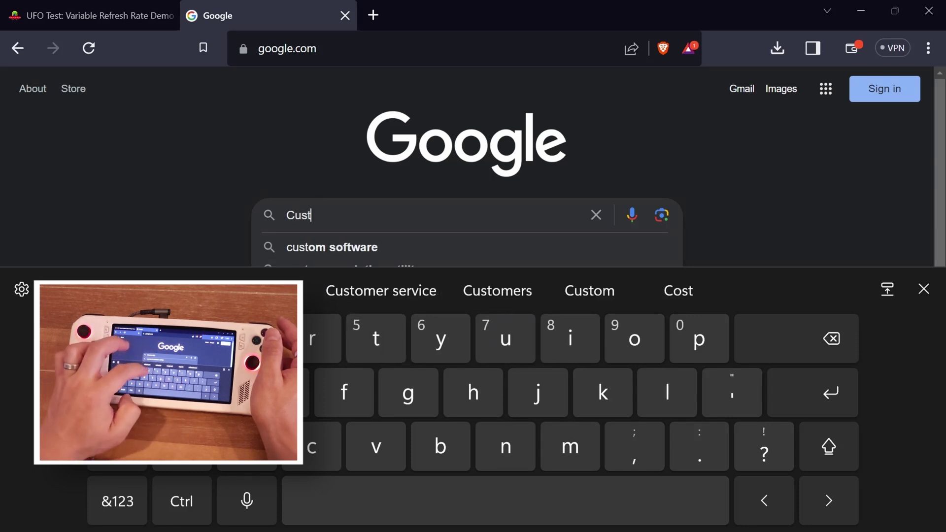
text(om)
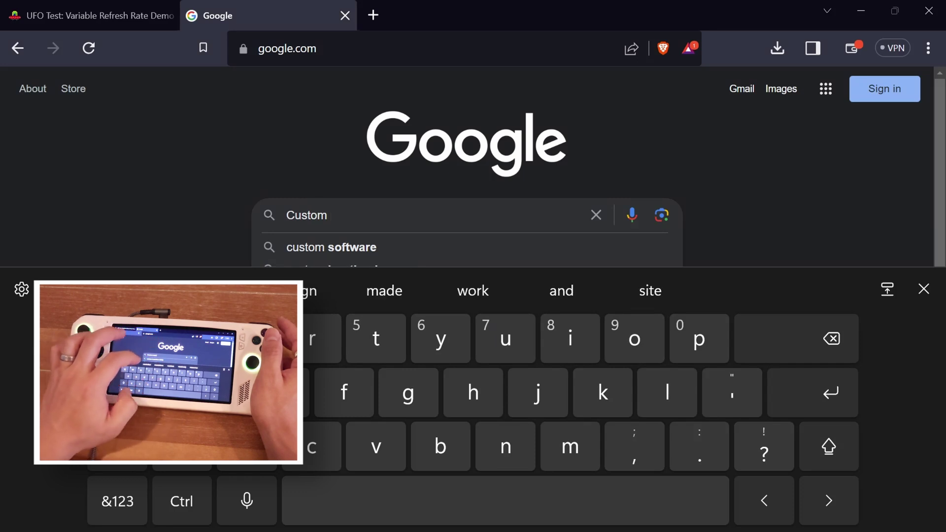
text( res)
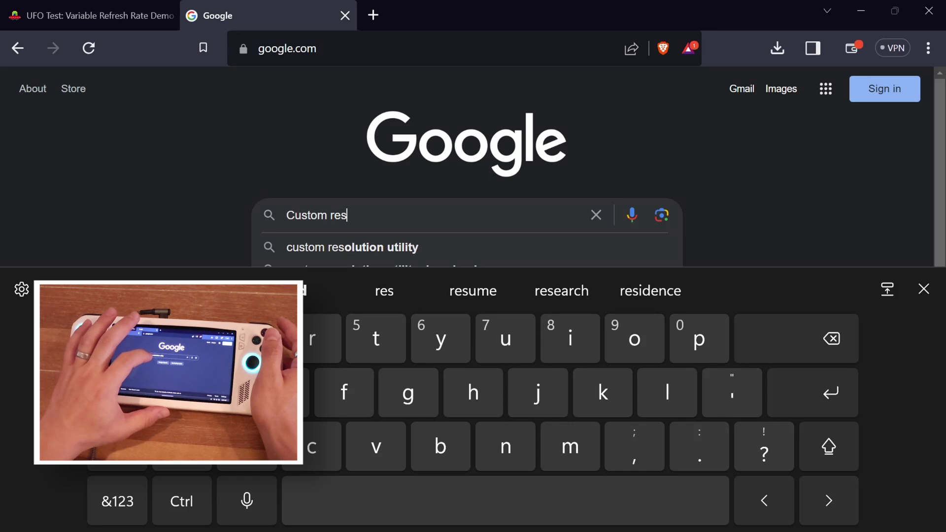
click(352, 246)
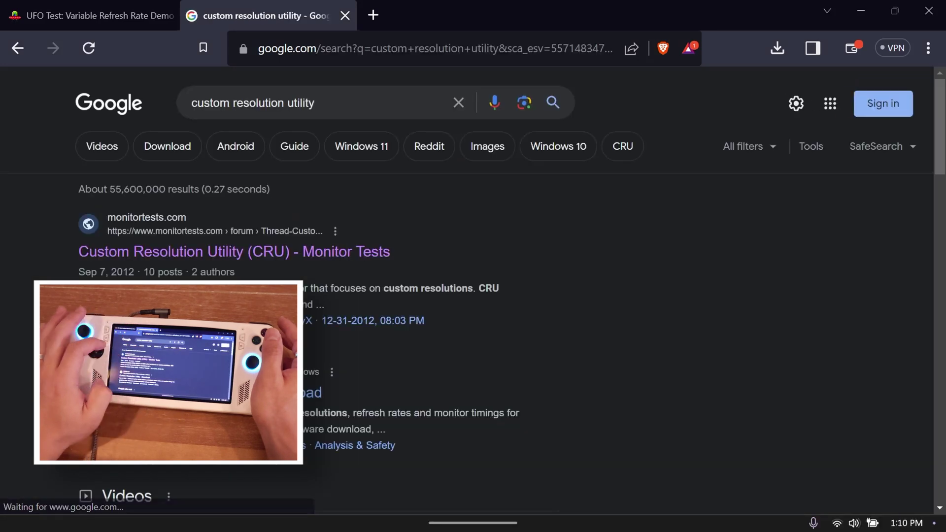
Open the Custom Resolution Utility thread on Monitor Tests and save the archive as cru-1.5.2 (1).zip in Downloads.
click(124, 249)
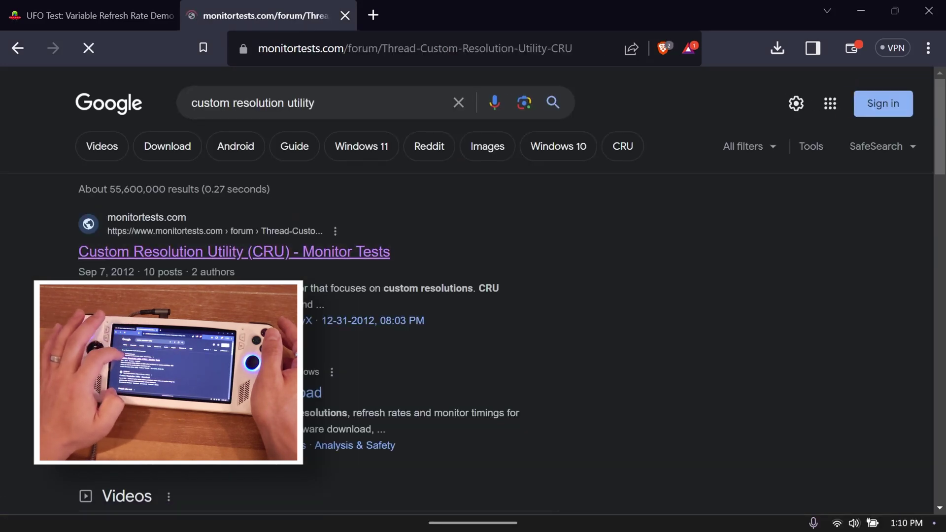
scroll(473, 285, down, 3)
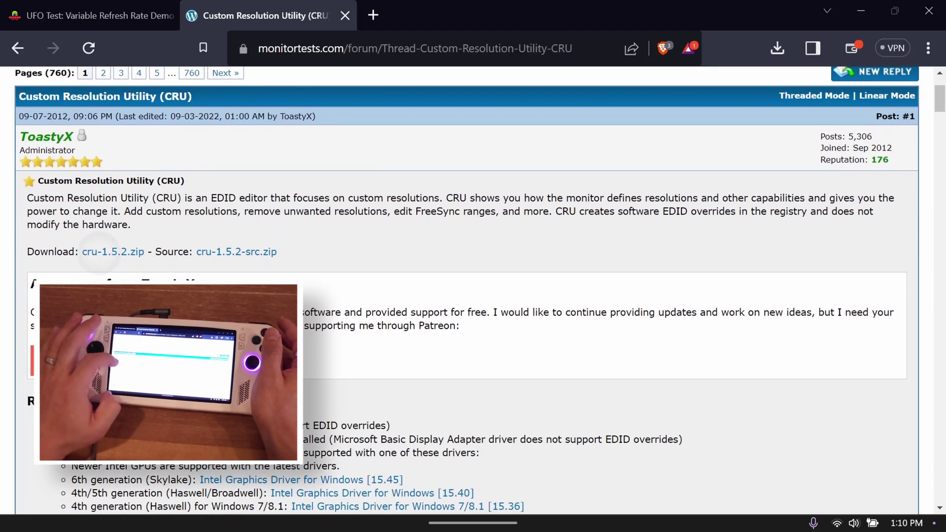
click(99, 253)
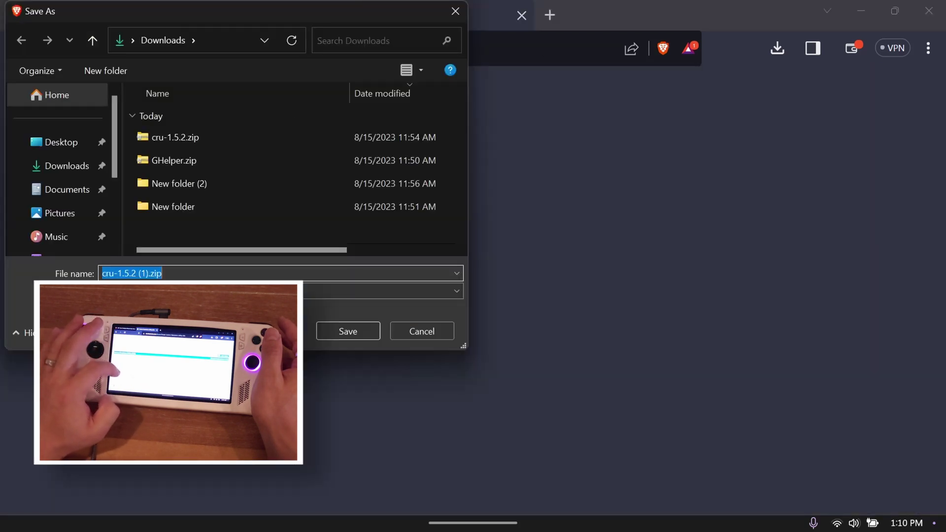
click(347, 331)
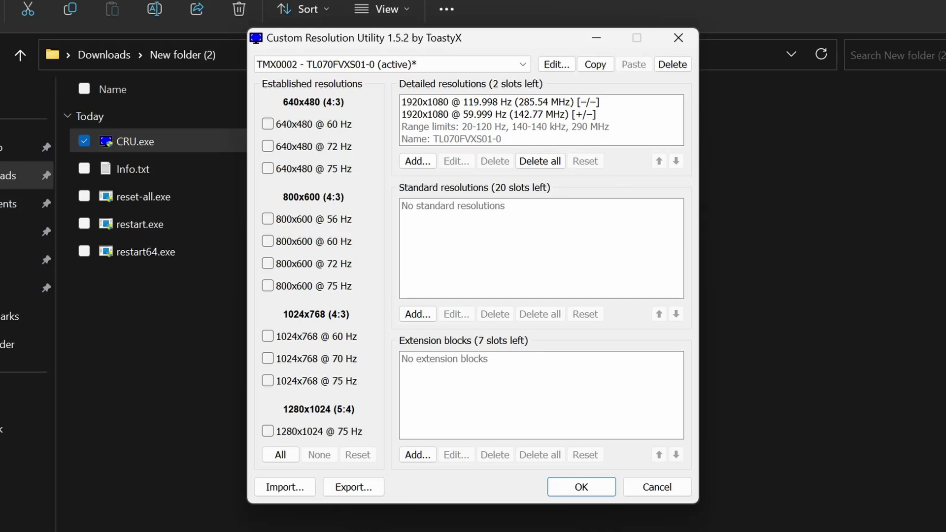
Edit the active display's properties in Custom Resolution Utility and set the minimum V rate of the range limits to 20 Hz.
click(557, 64)
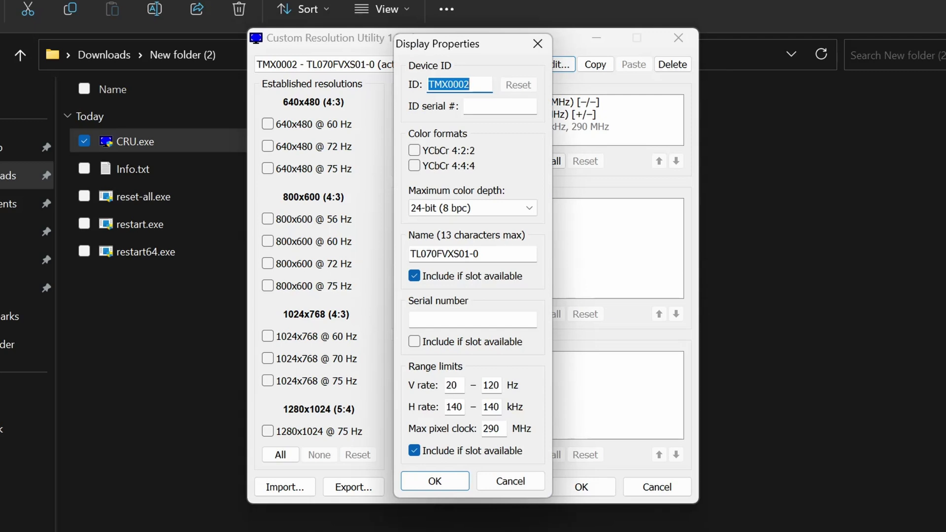
click(455, 385)
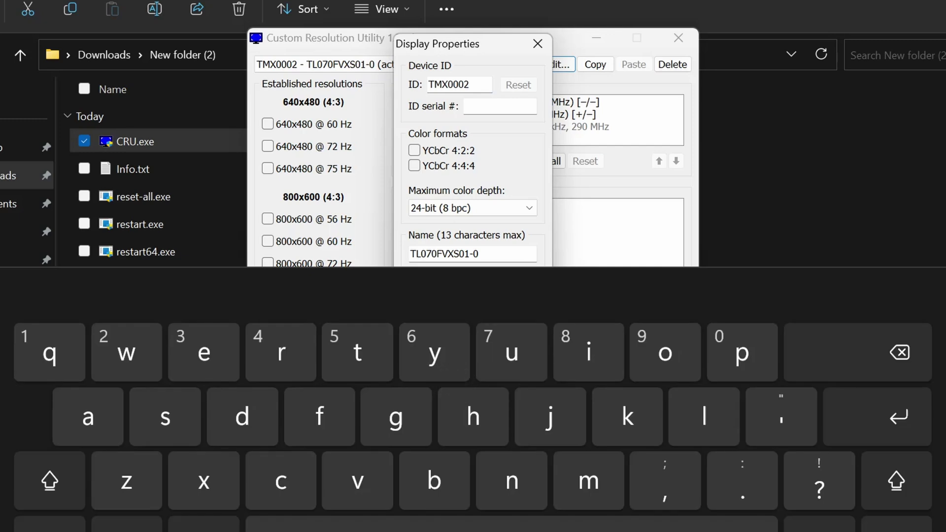
key(BackSpace)
click(49, 523)
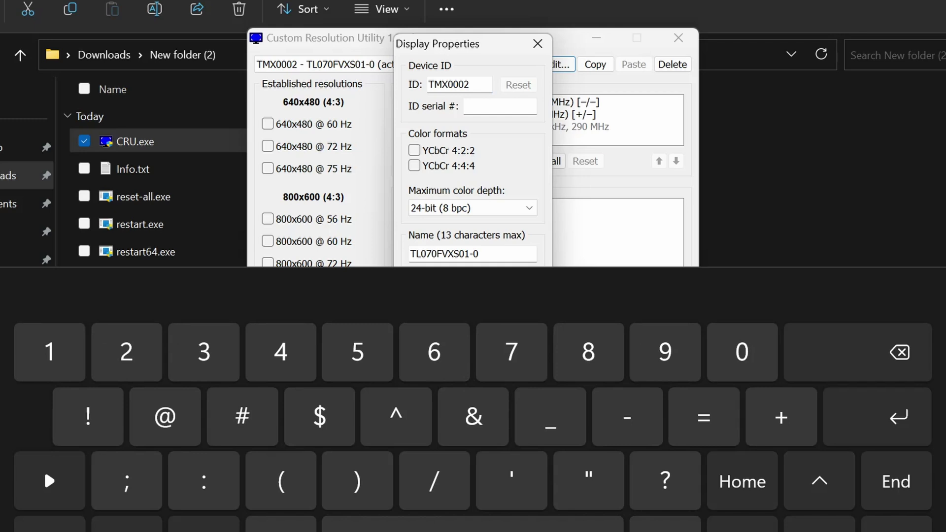
key(0)
key(BackSpace)
key(BackSpace)
key(2)
key(0)
key(Return)
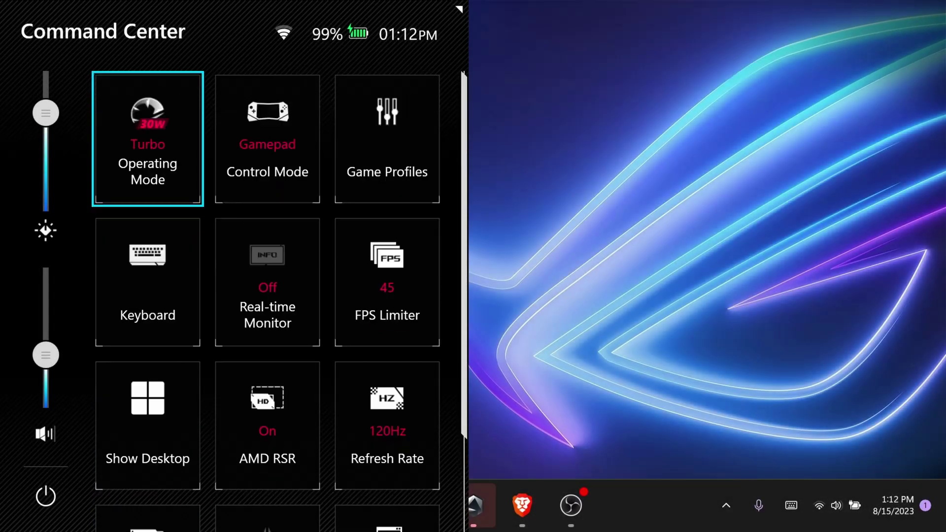
Look through the Command Center tiles down to End Task, then close the Command Center.
key(Right)
key(Right)
key(Down)
key(Down)
key(Down)
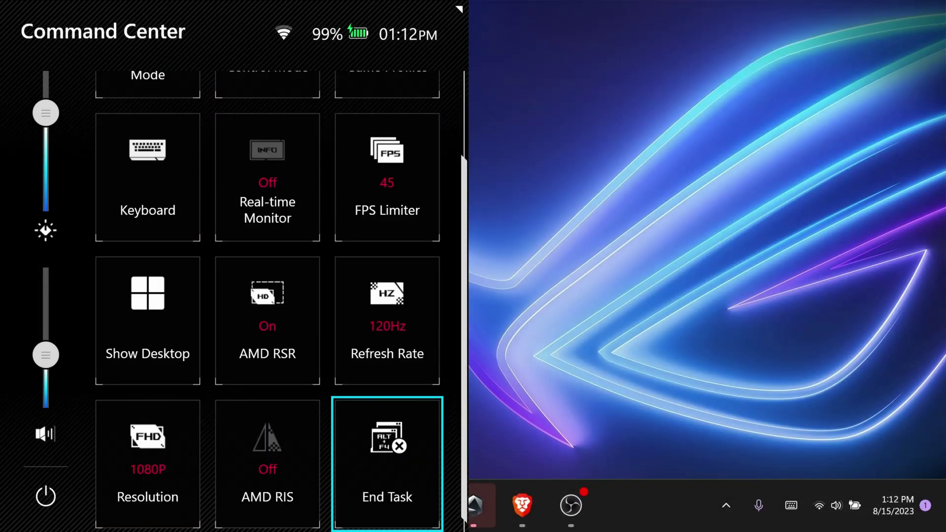
key(Escape)
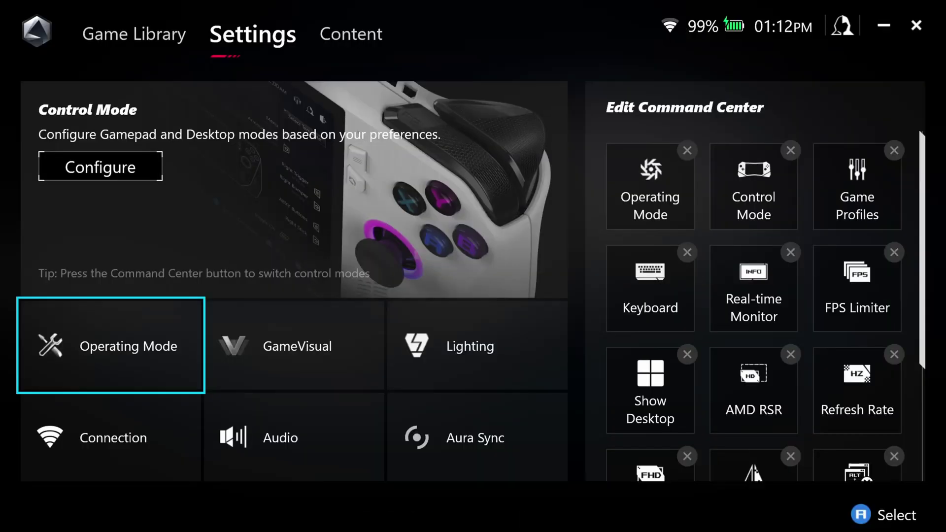
Open Operating Mode from the Armoury Crate settings and go to GPU Settings to view the memory assigned to the GPU.
key(Up)
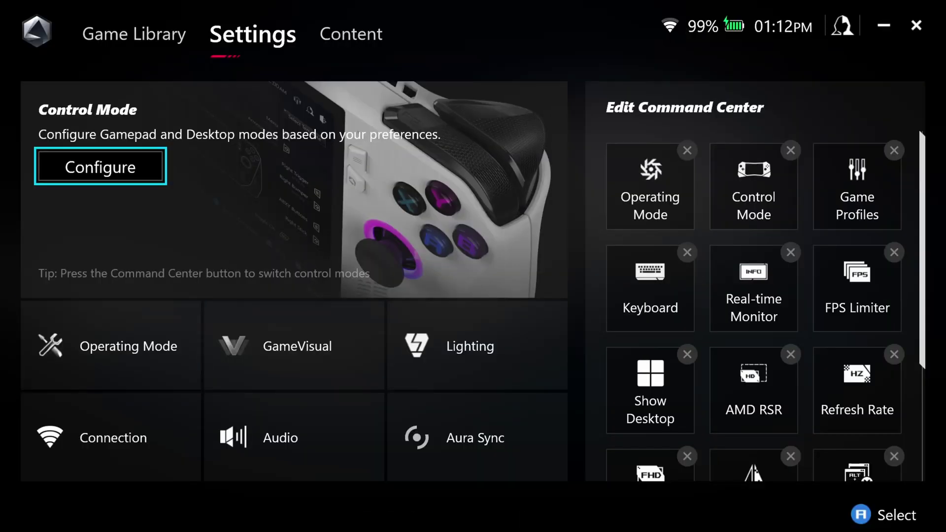
key(Up)
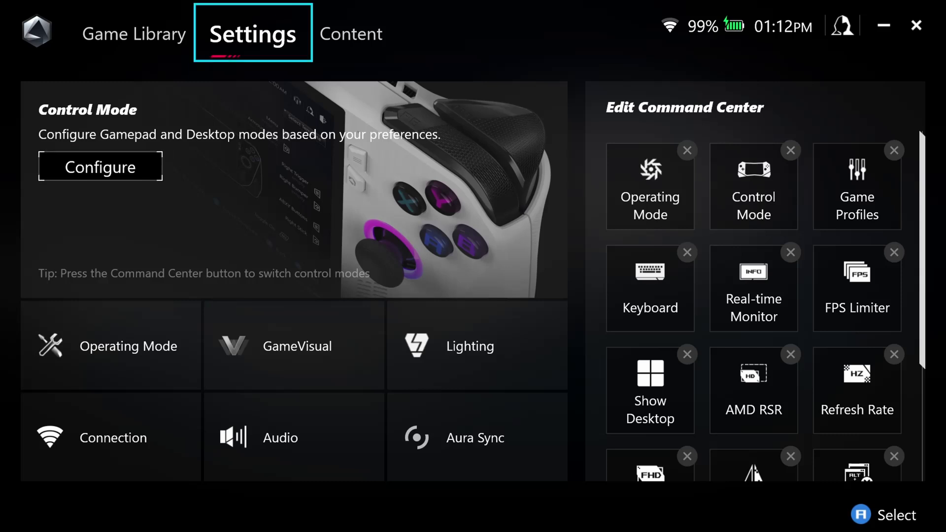
key(Right)
key(Down)
key(Down)
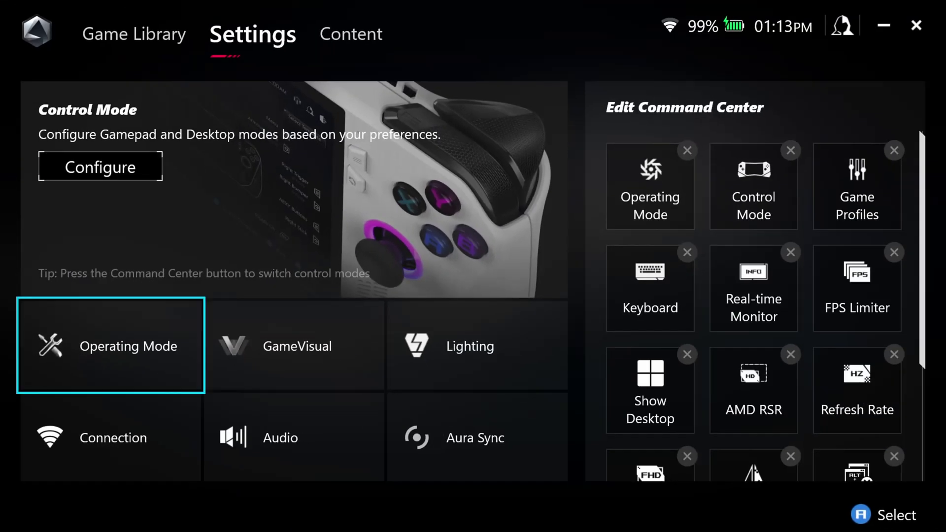
key(Return)
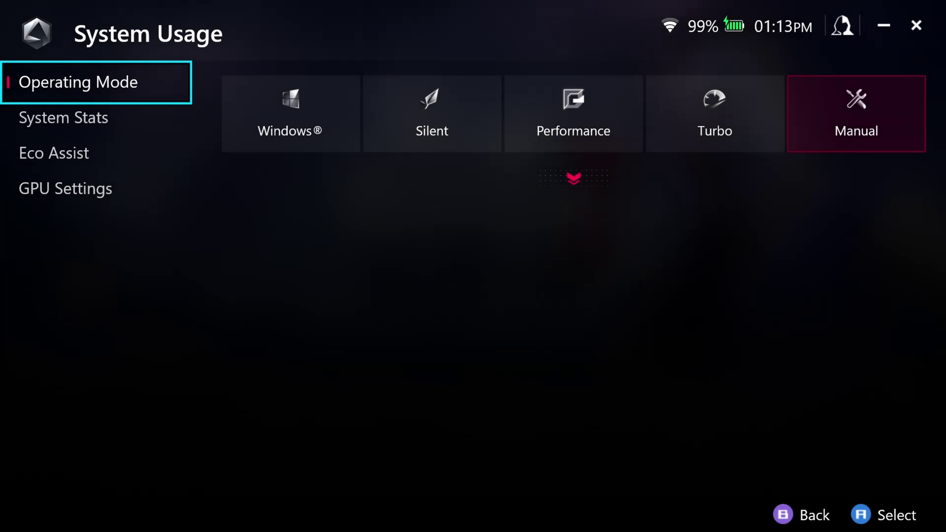
key(Down)
Look through the sizes for the memory assigned to the GPU, choose 6G and return to the main settings.
key(Down)
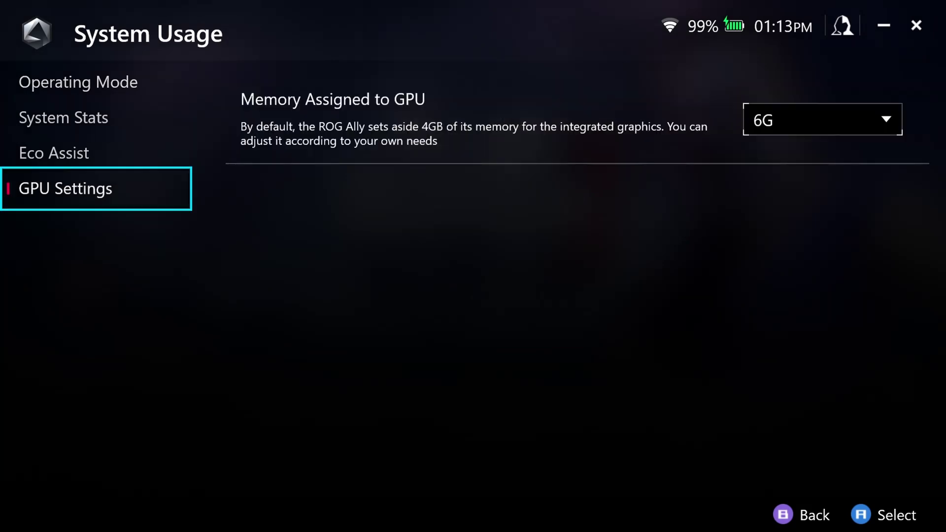
key(Right)
key(Return)
key(Down)
key(Down)
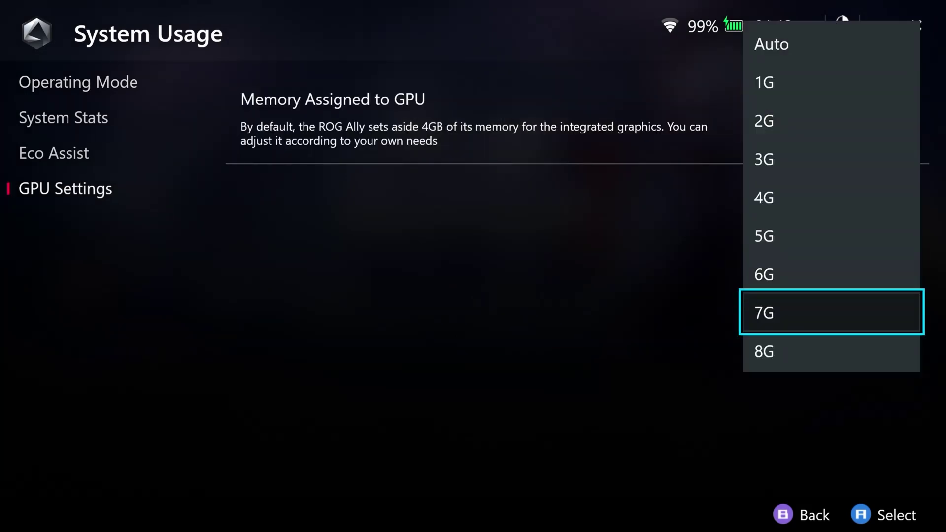
key(Up)
key(Up)
key(Up)
key(Up)
key(Up)
key(Up)
key(Up)
key(Up)
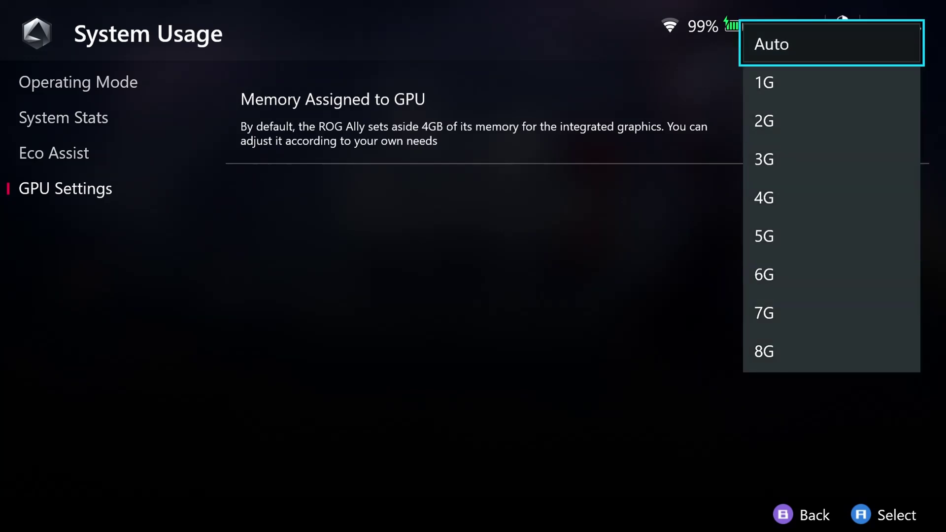
key(Down)
key(Down)
key(Down)
key(Down)
key(Down)
key(Down)
key(Return)
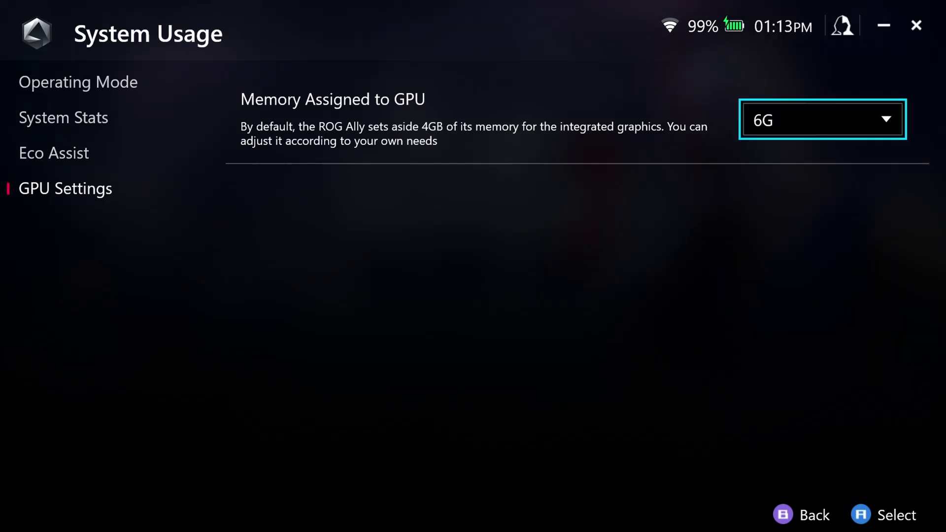
key(Escape)
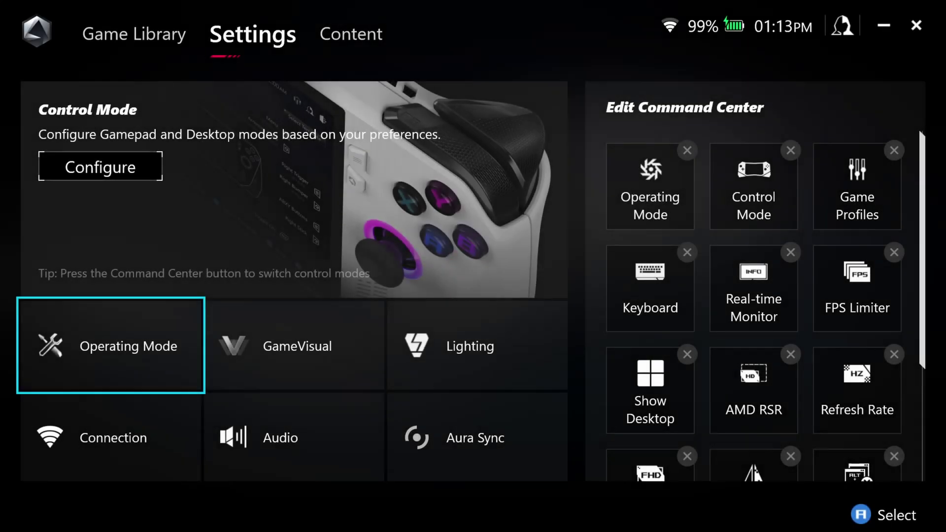
Open the Gamepad Mode configuration from Control Mode and look over the button mapping, including the M1 secondary function.
key(Up)
key(Return)
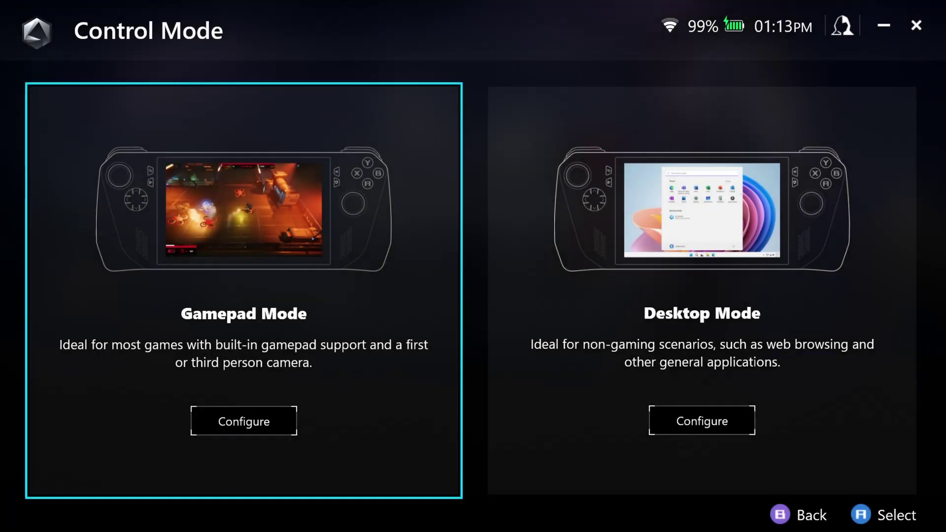
key(Return)
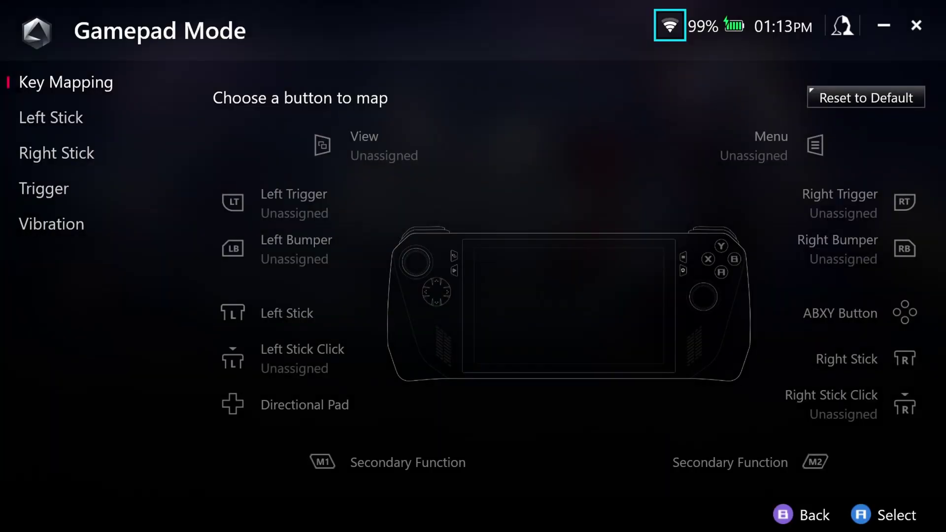
key(Down)
key(Down)
key(Down)
key(Down)
key(Down)
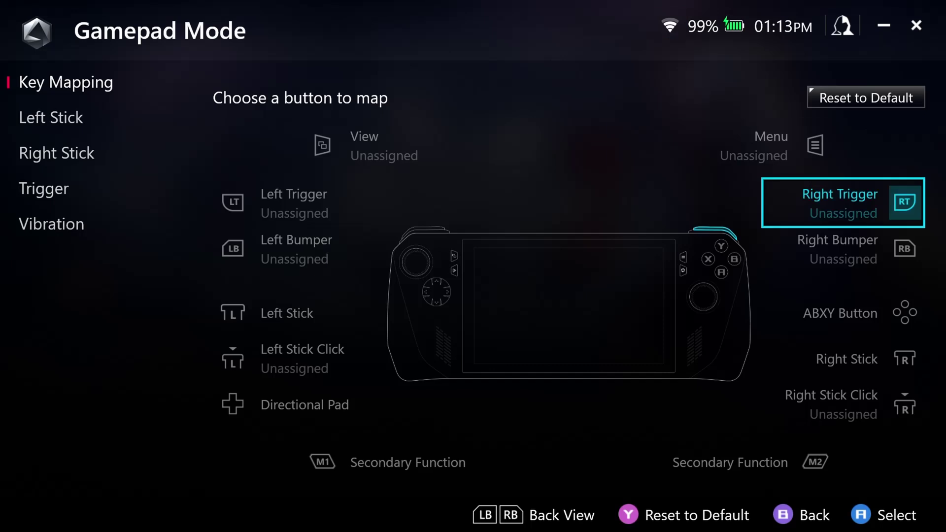
key(Left)
key(Down)
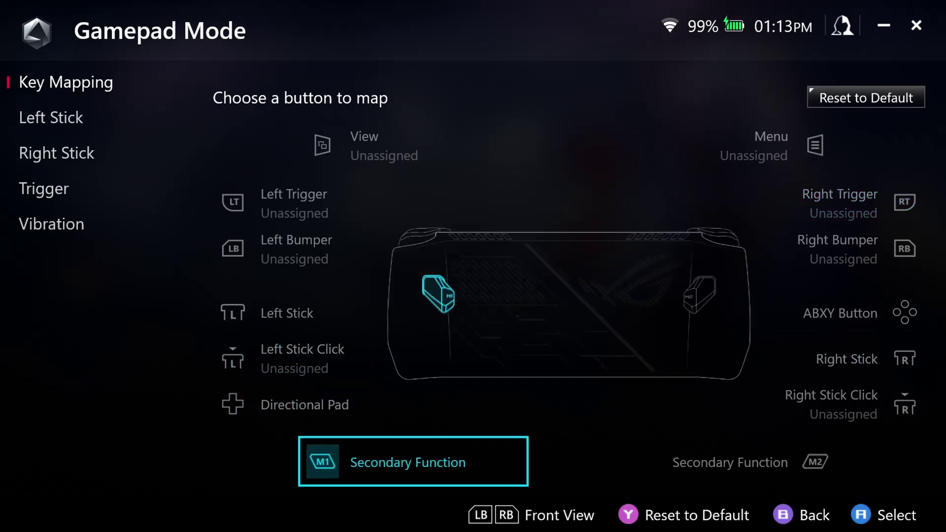
key(Up)
key(Left)
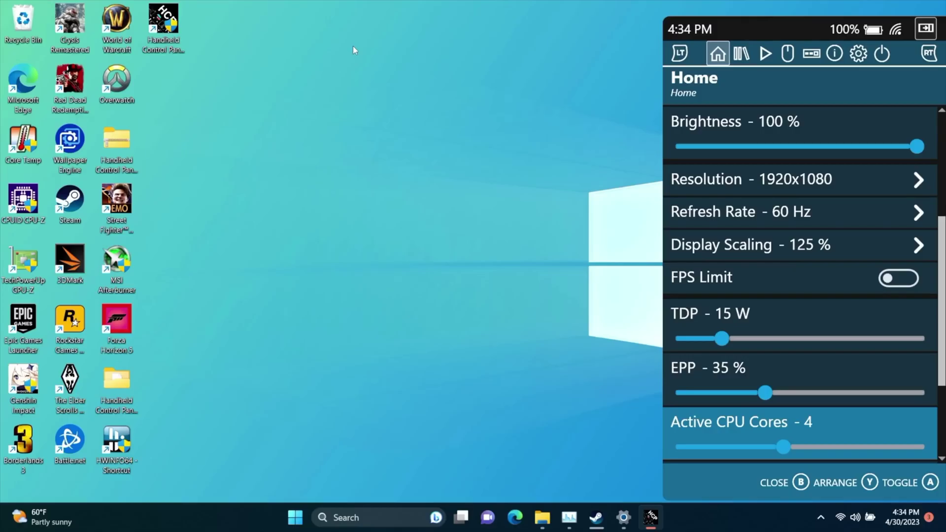
Switch to Handheld Control Panel and set the active CPU cores to 8.
key(Right)
key(Right)
key(Right)
key(Right)
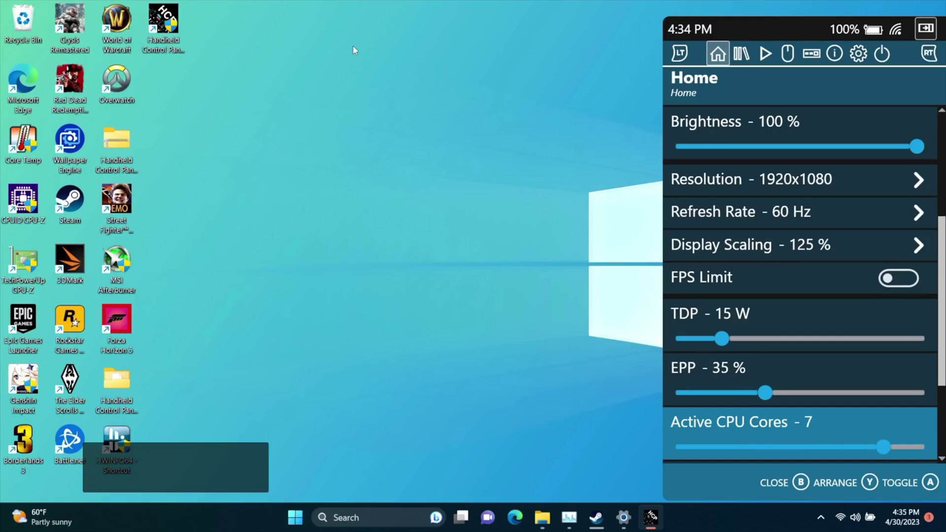
Look through the Home settings, from Max CPU and GPU Clock back up to Mouse Mode.
key(Down)
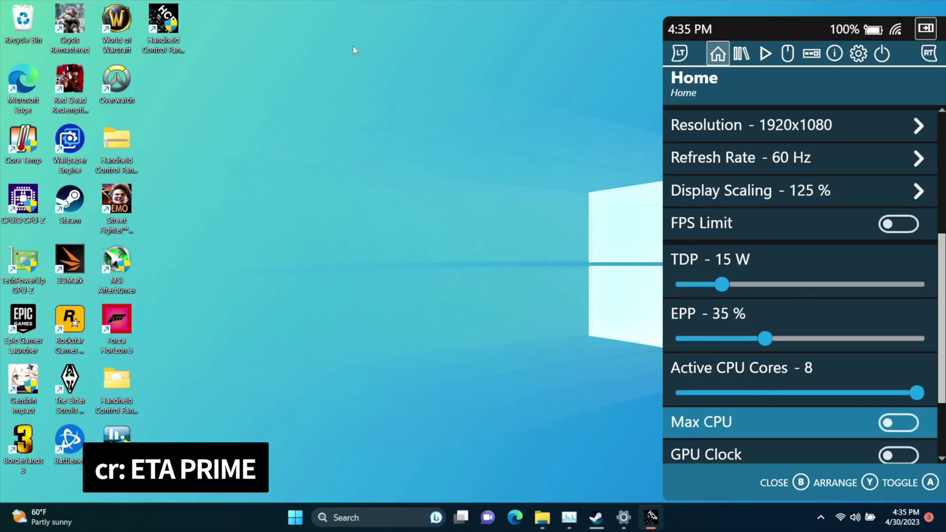
key(Down)
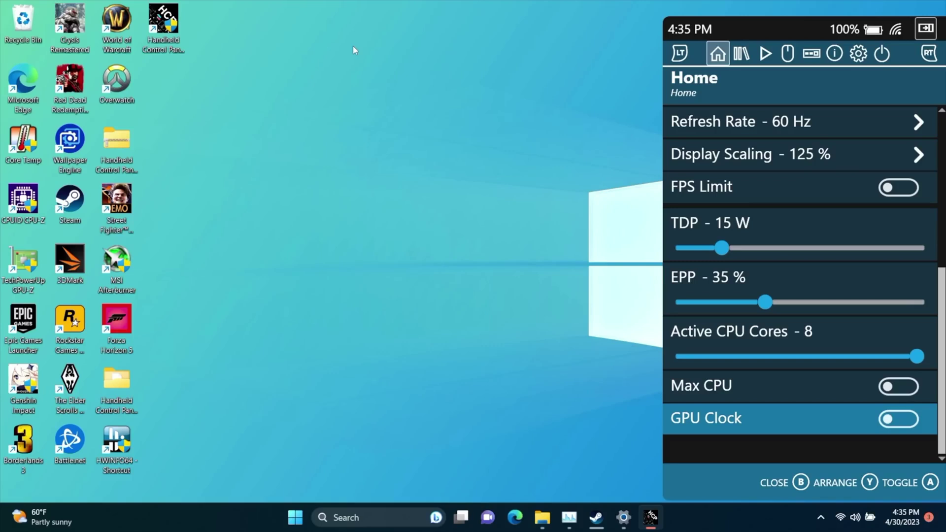
key(Up)
key(Up)
key(Up)
key(Up)
key(Up)
key(Up)
key(Up)
key(Up)
key(Up)
key(Up)
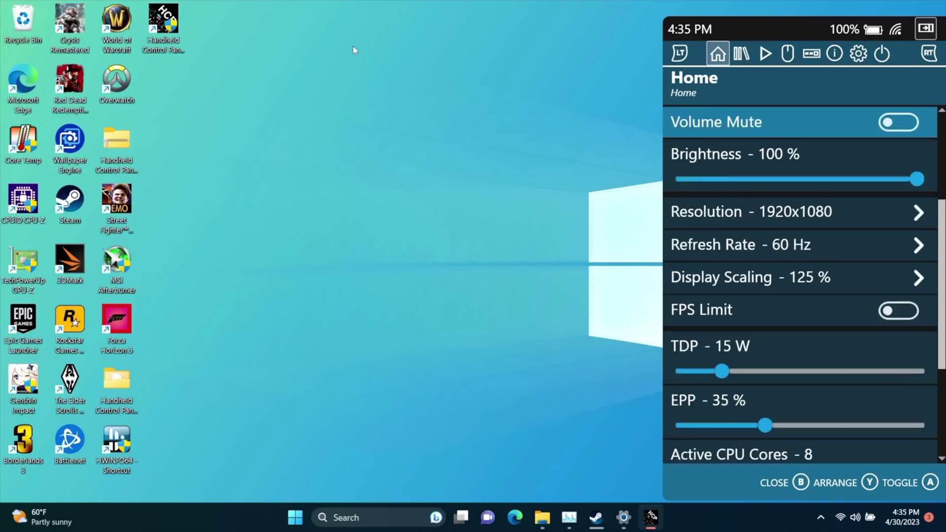
key(Up)
key(Up)
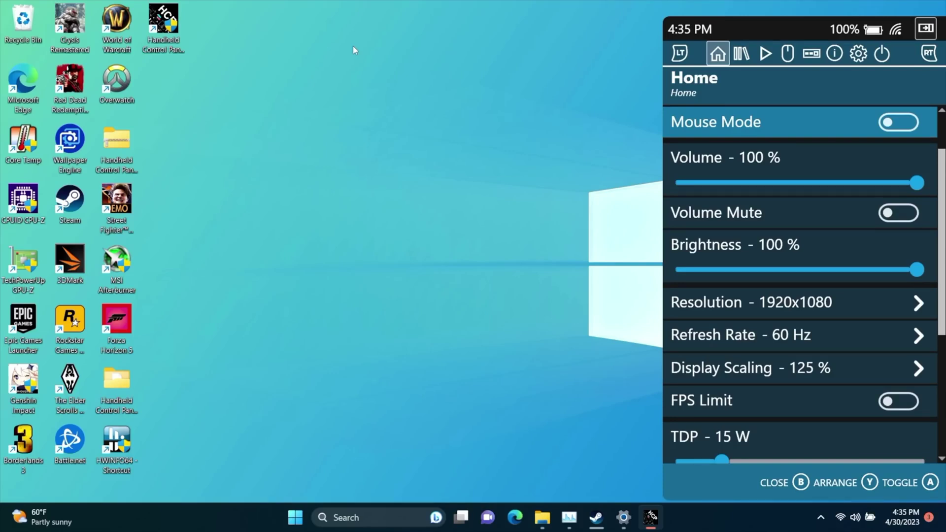
Create a new profile on the Profiles page and open it for editing.
key(Right)
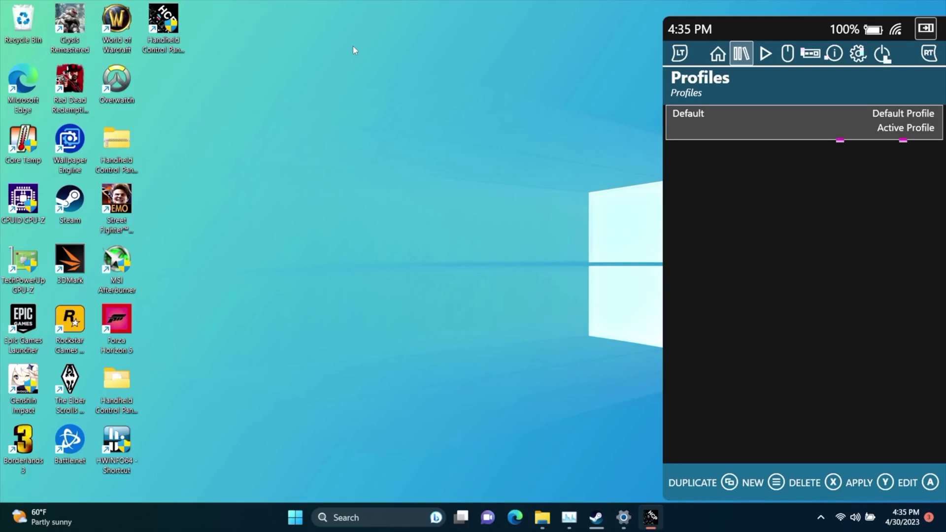
key(ctrl+n)
key(Return)
key(Down)
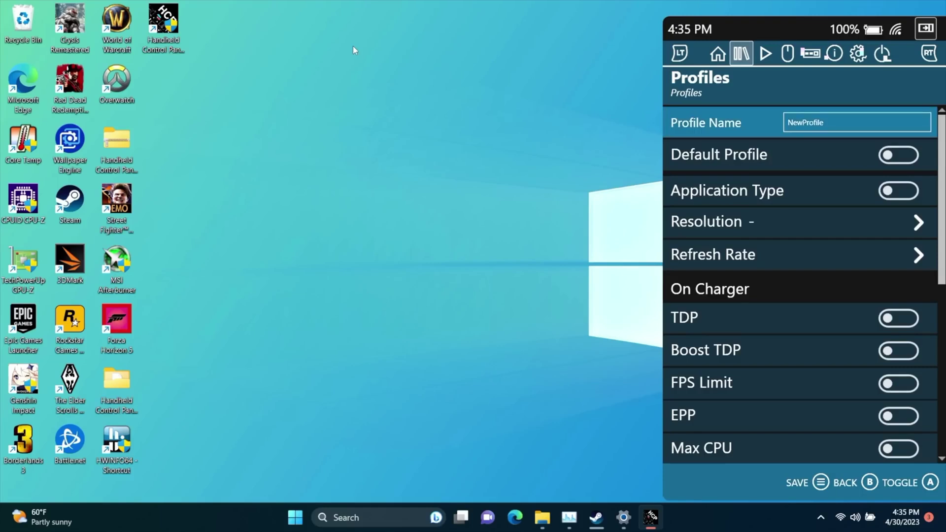
Set the new profile's resolution to 1920x1080 and its refresh rate to 60 Hz.
key(Down)
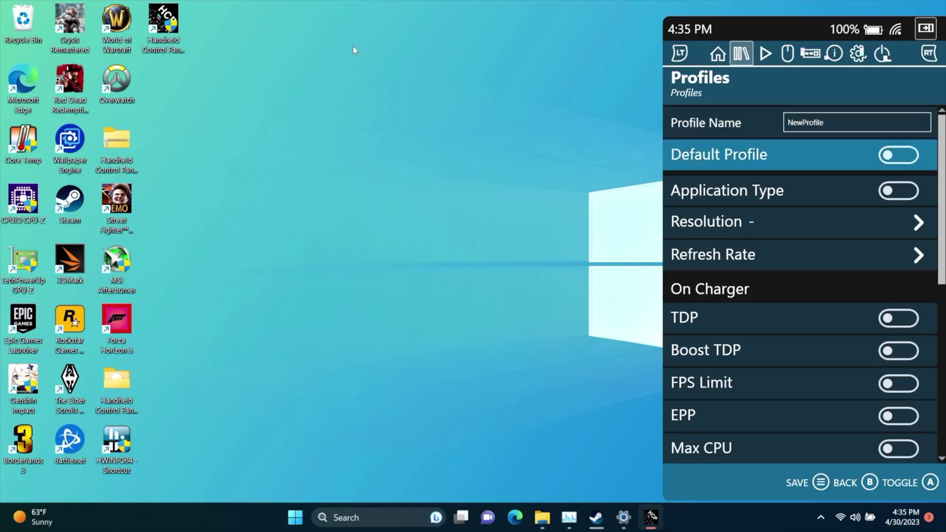
key(Down)
key(Down)
key(Down)
key(Down)
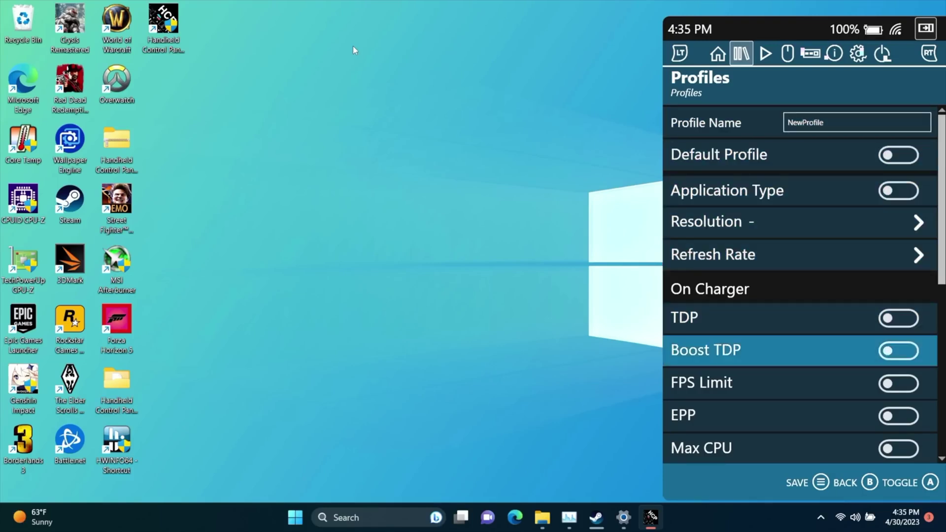
key(Up)
key(Down)
key(Up)
key(Up)
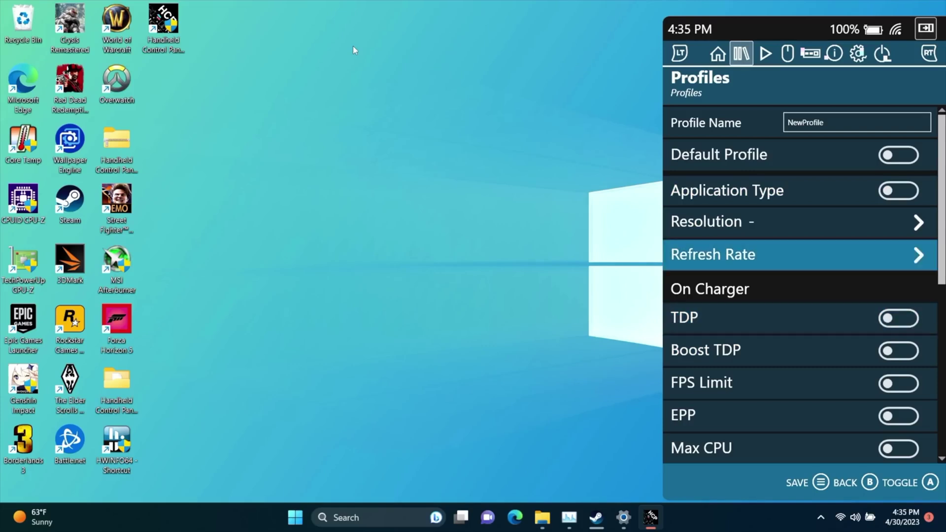
key(Return)
key(Down)
key(Return)
key(Down)
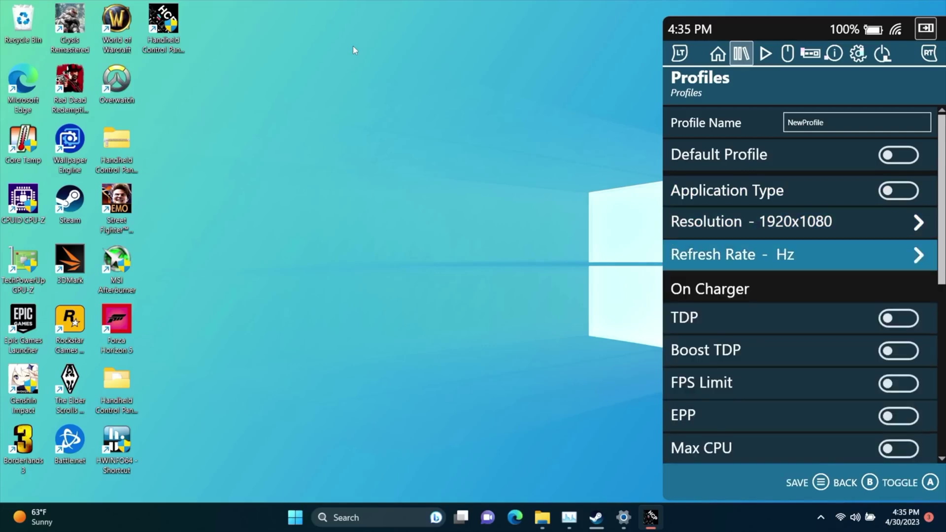
key(Return)
key(Return)
Look through the new profile's On Charger options from TDP down to Active CPU Cores.
key(Down)
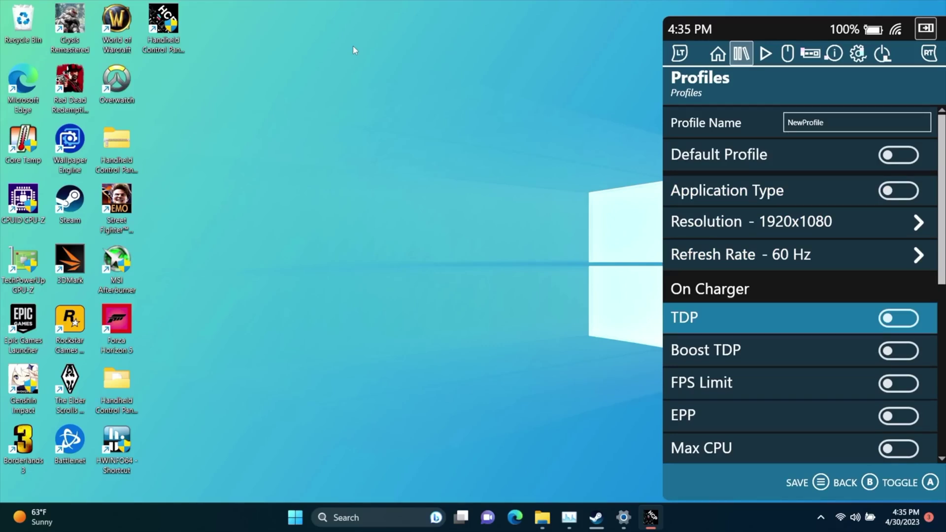
key(Down)
key(Down)
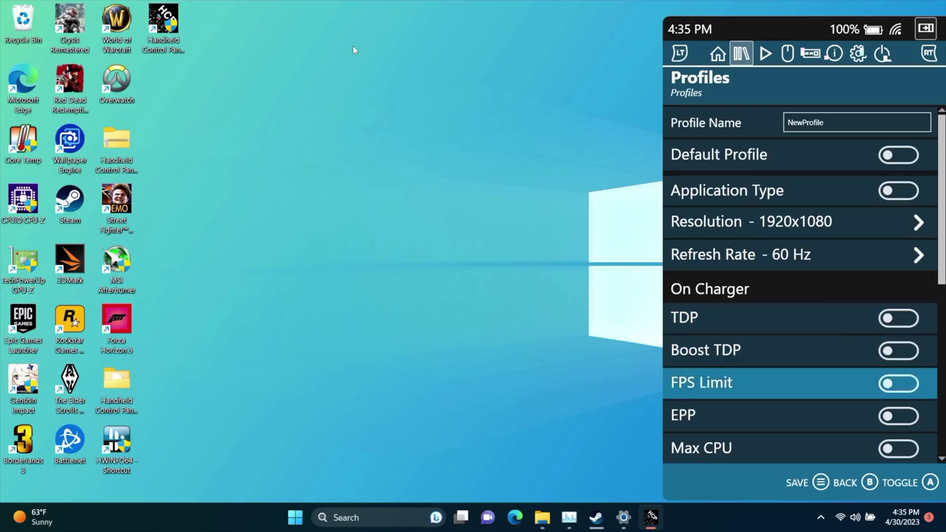
key(Down)
key(Down)
key(Down)
key(Down)
key(Down)
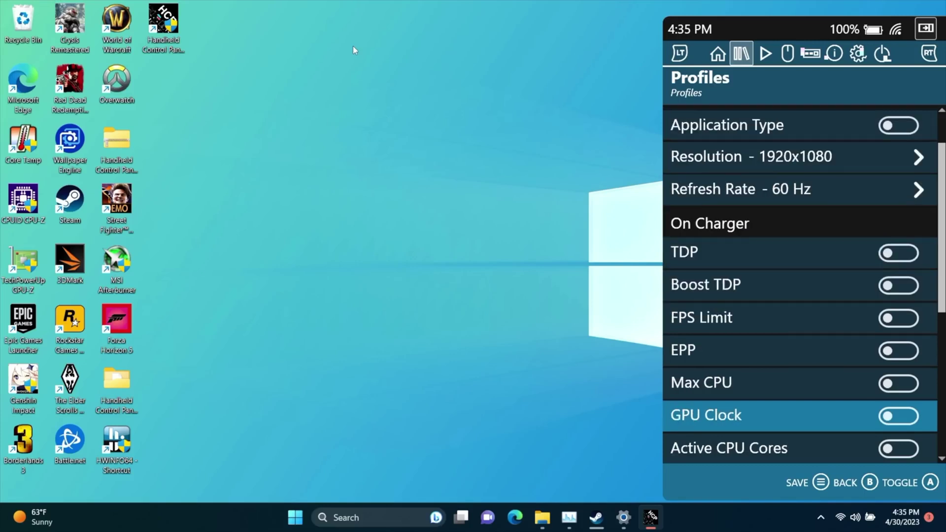
Look over the new profile's On Battery options down to Active CPU Cores and go to the Action page.
key(Down)
key(Up)
key(Up)
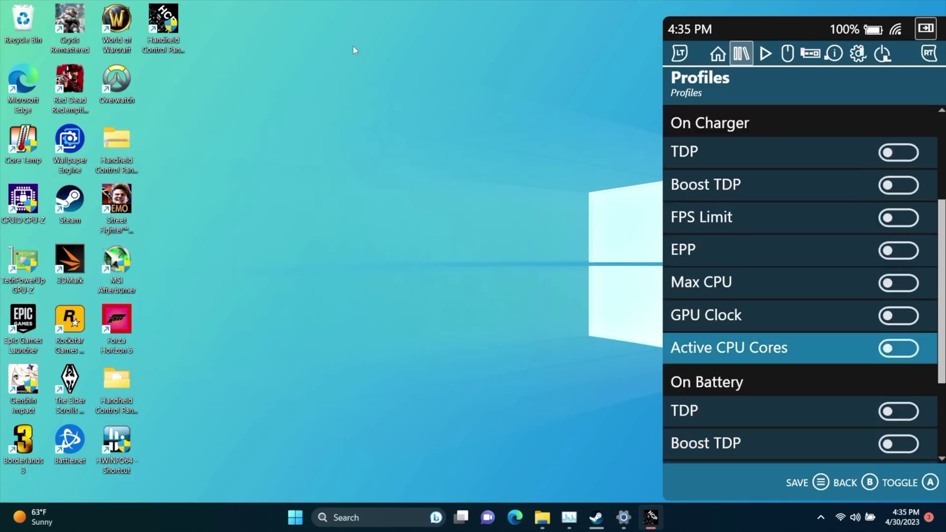
key(Down)
key(Down)
key(Down)
key(Down)
key(Down)
key(Down)
key(Down)
key(Down)
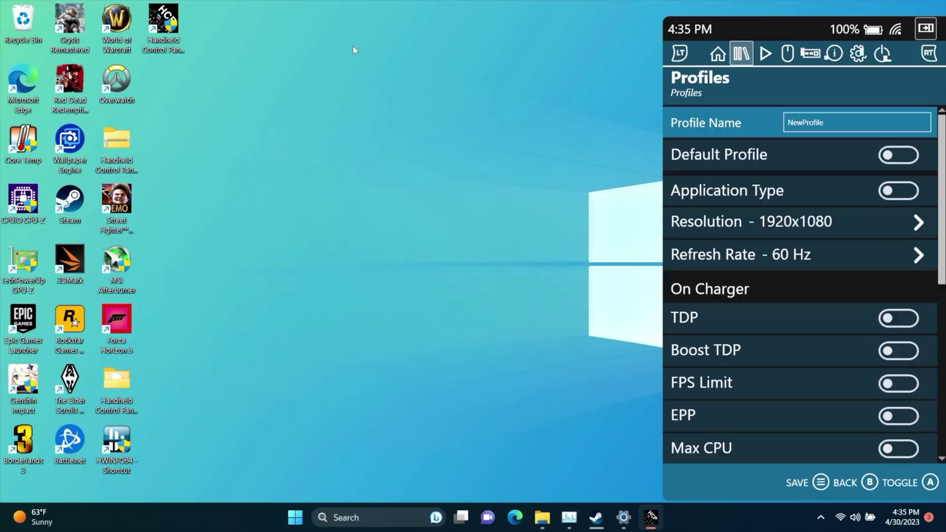
key(Up)
key(Up)
key(Up)
key(Up)
key(Up)
key(Up)
key(Up)
key(Up)
key(Up)
key(Up)
key(Up)
key(Up)
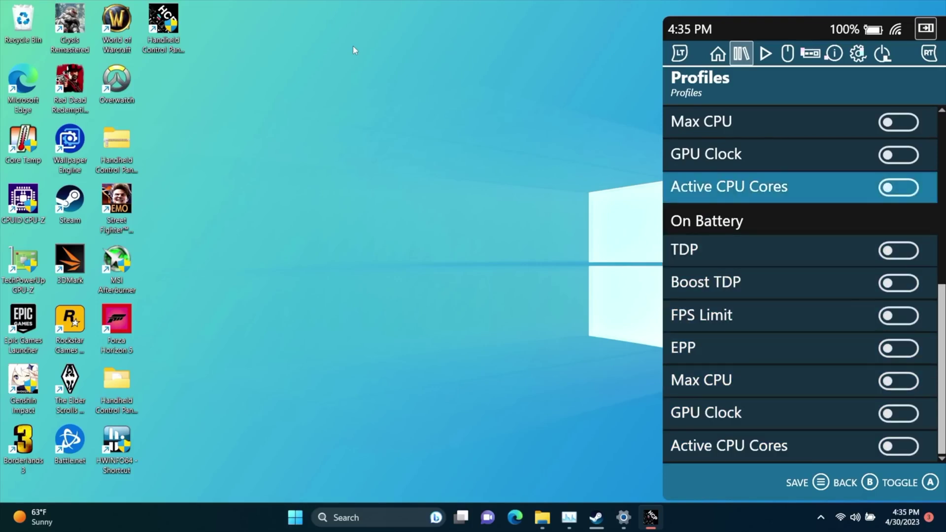
key(Right)
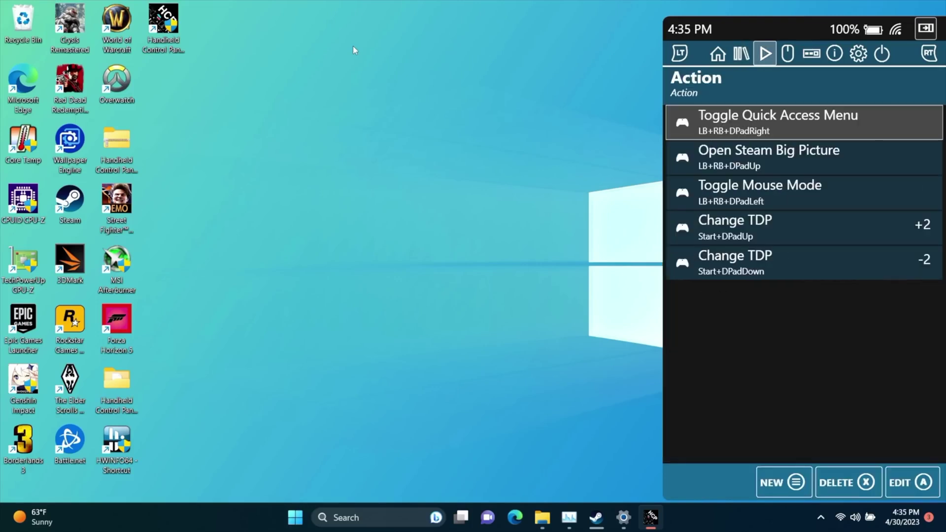